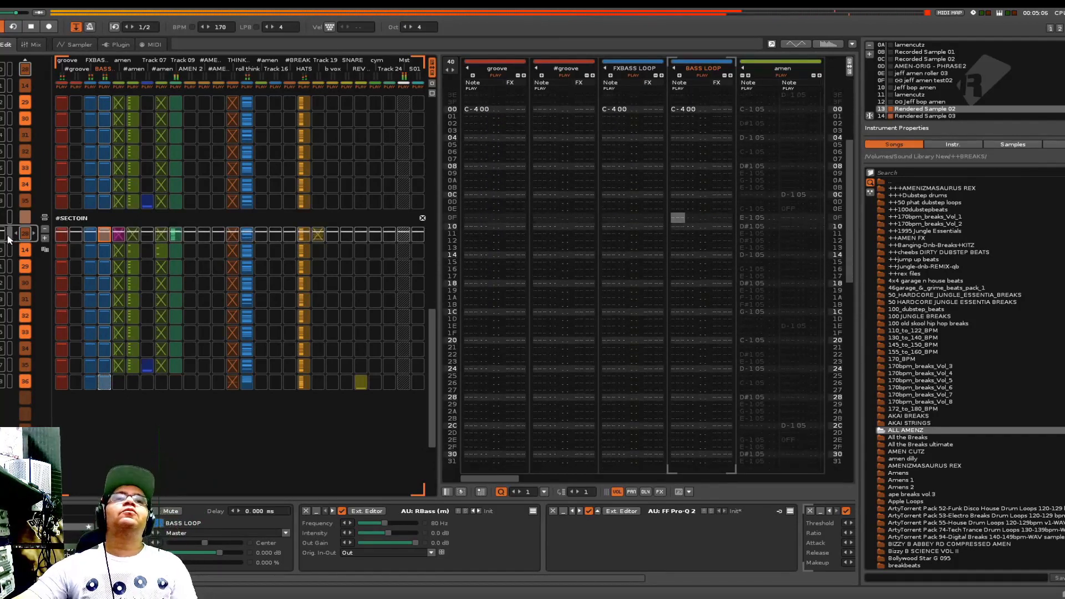
Play the song from pattern 0 and look through the whole arrangement with playback follow temporarily turned off.
scroll(14, 239, "up", 20)
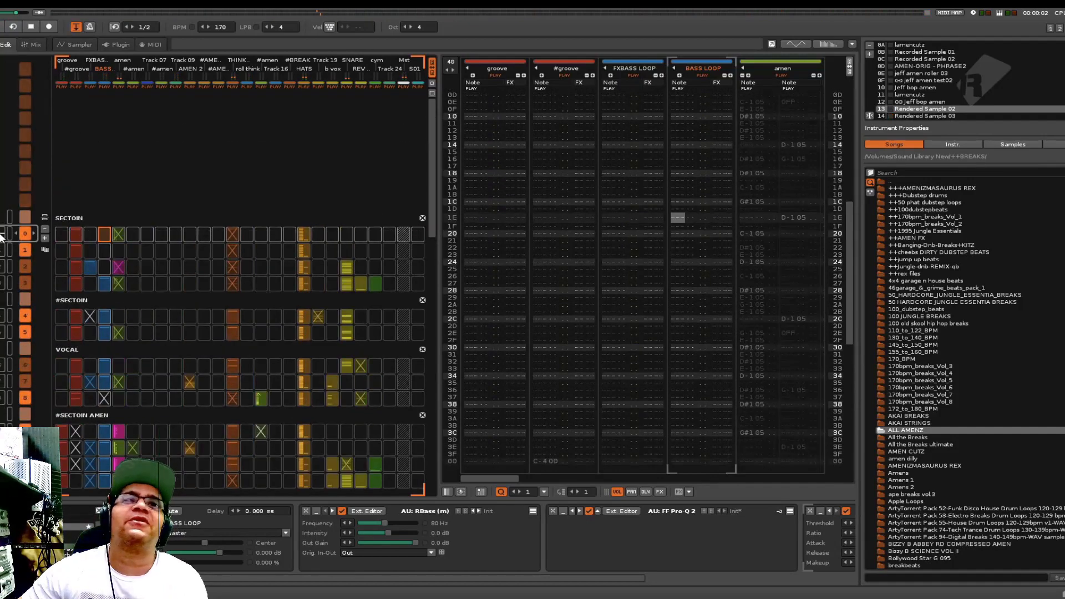
left_click(1, 235)
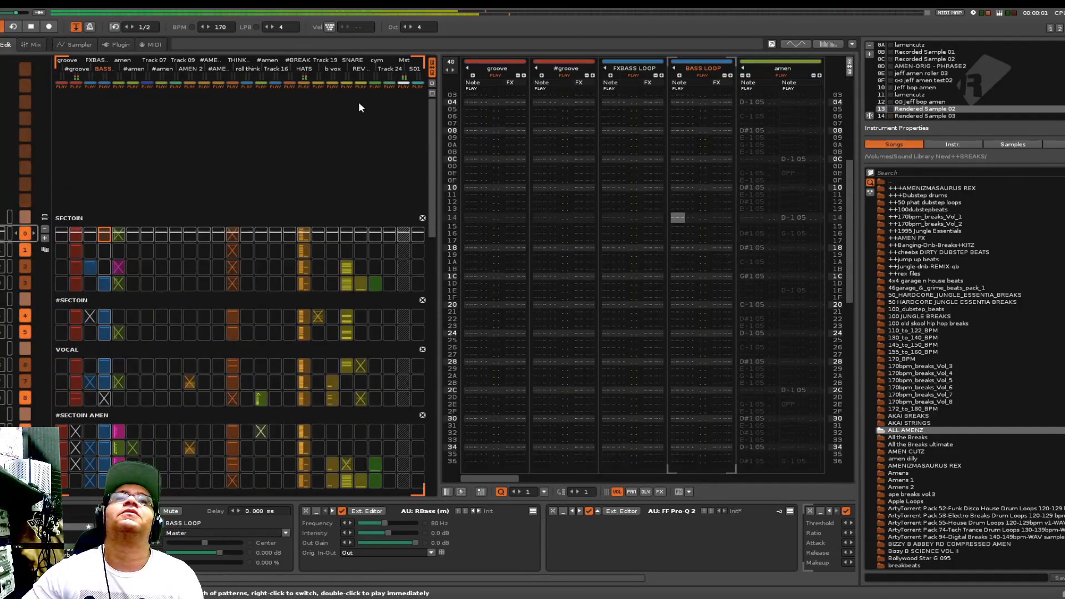
left_click(77, 26)
scroll(39, 275, "down", 20)
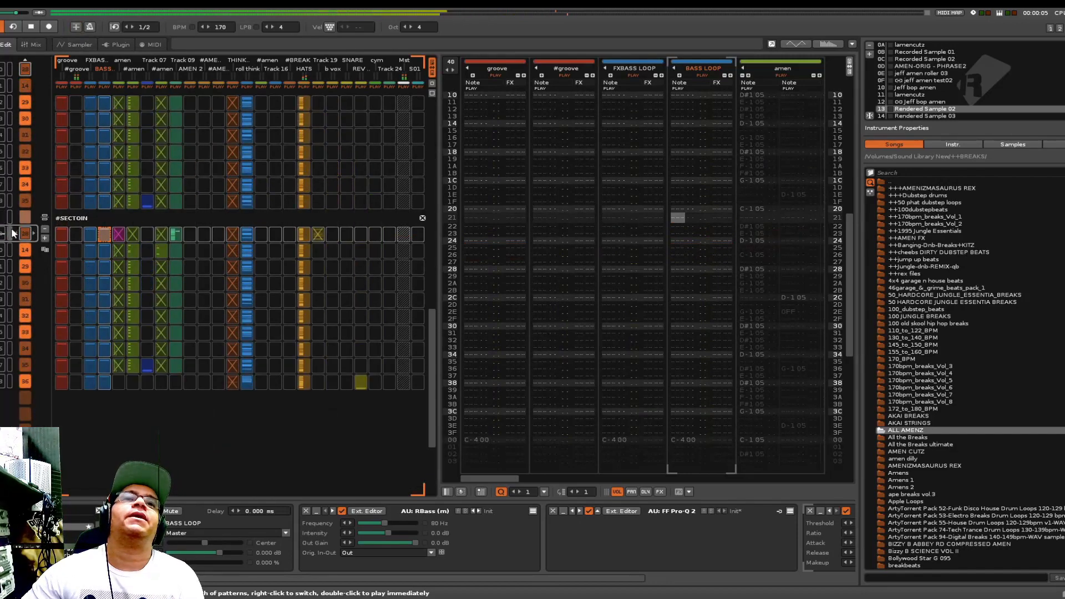
scroll(146, 240, "up", 20)
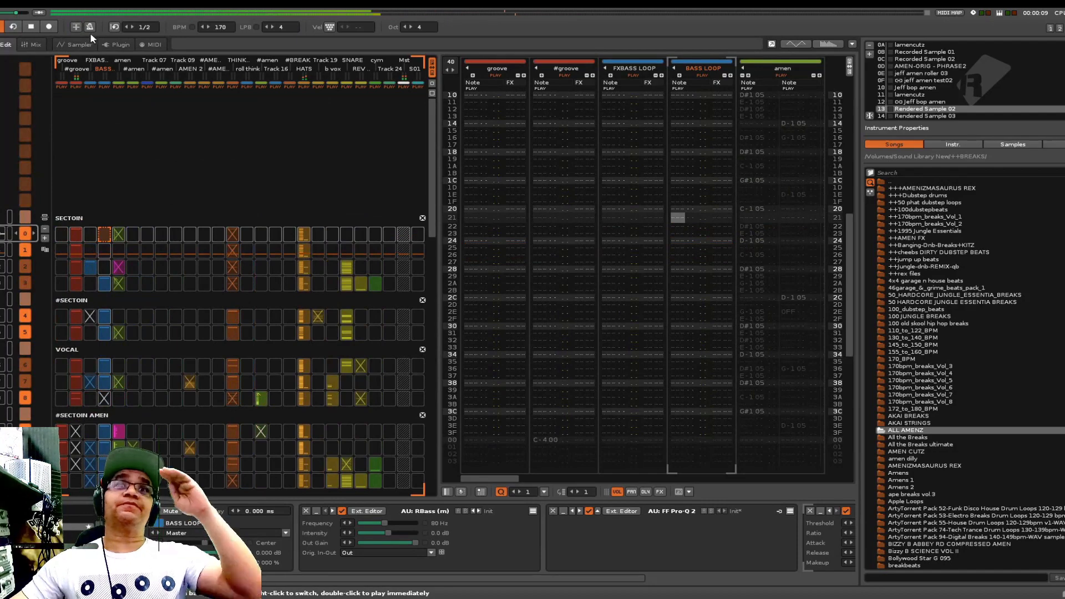
left_click(76, 27)
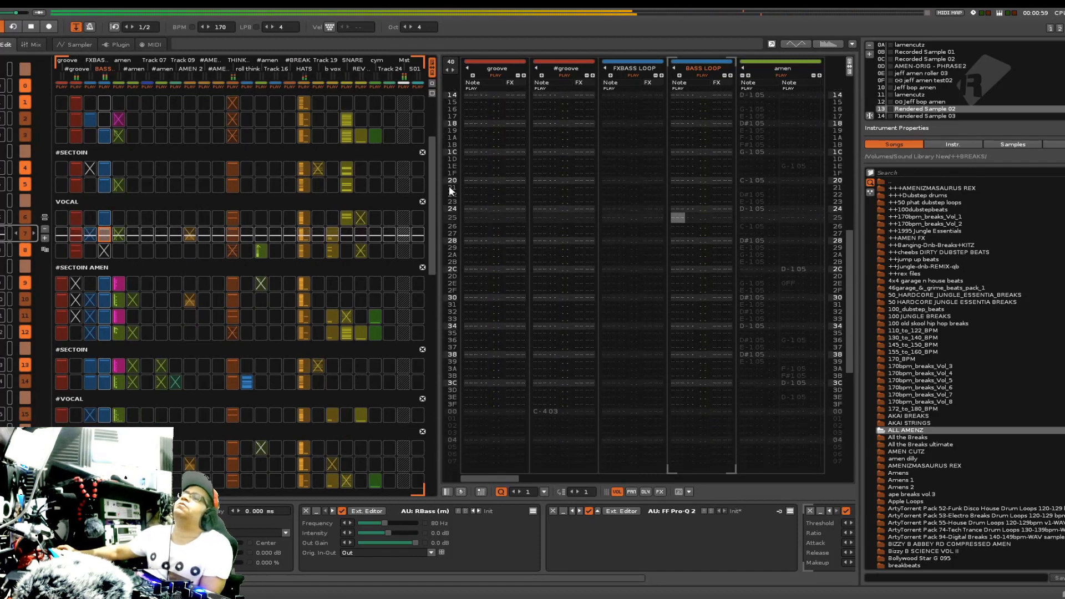
Copy the b vox slot of pattern 7, apply an Organize command to pattern 6, and paste the slot into its b vox track.
right_click(330, 224)
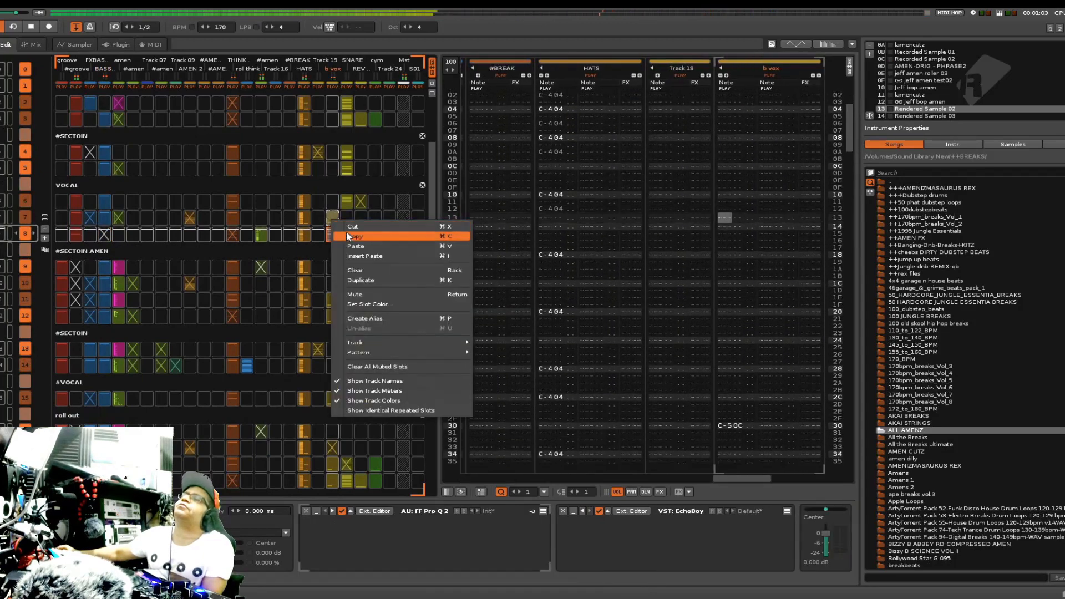
left_click(333, 201)
right_click(334, 203)
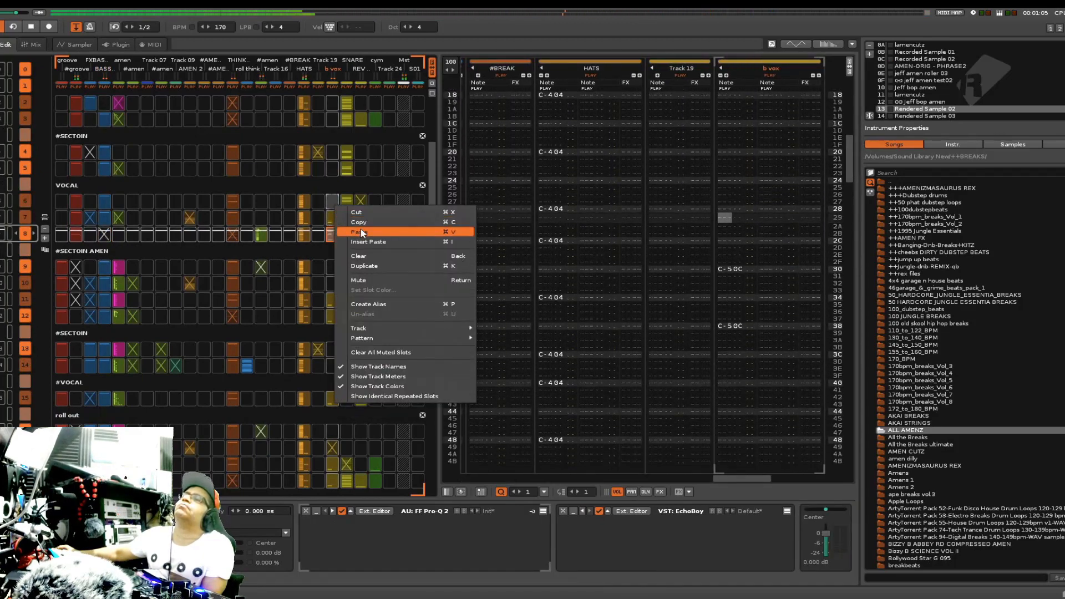
left_click(24, 202)
right_click(27, 201)
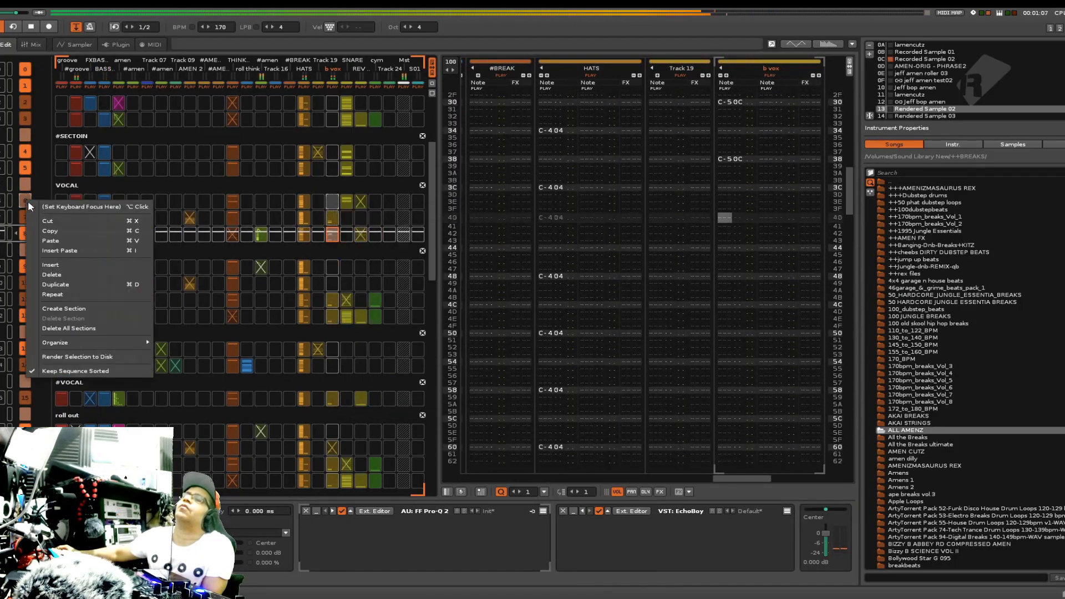
mouse_move(68, 346)
left_click(179, 345)
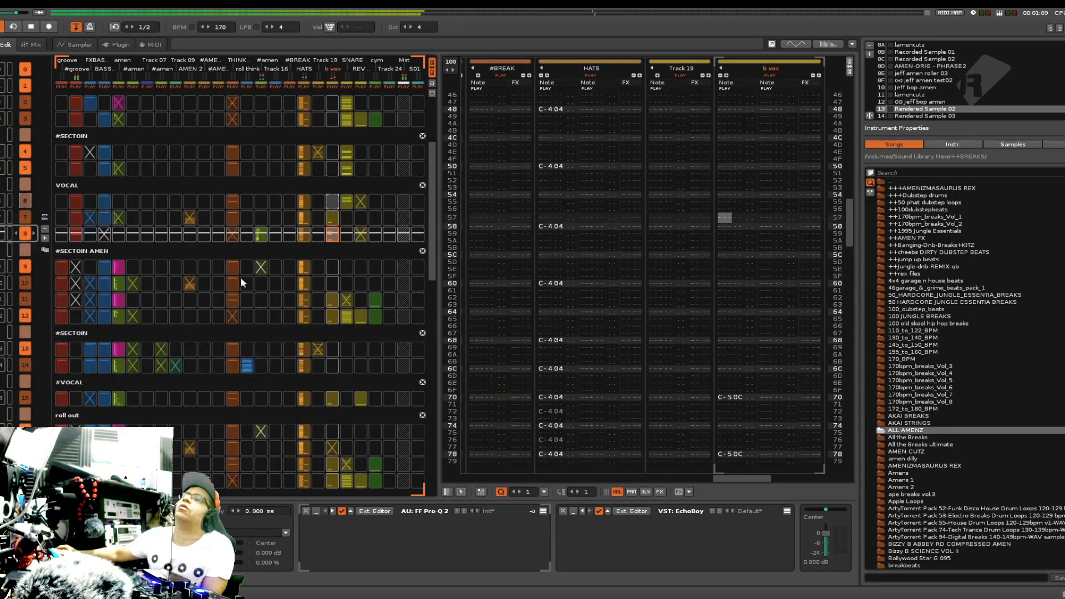
right_click(333, 205)
left_click(351, 227)
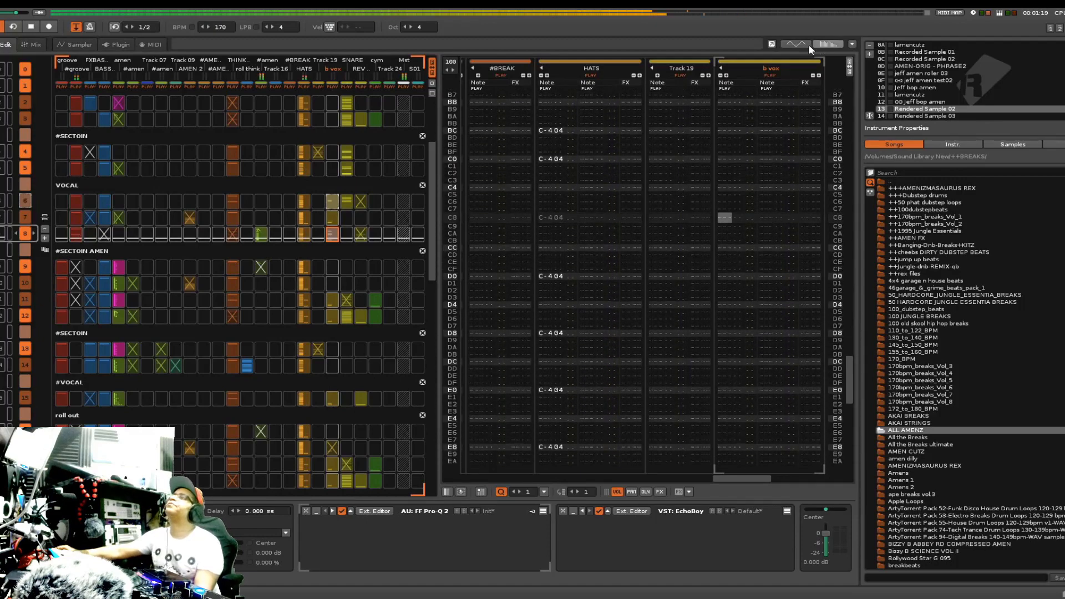
Show the mixer and select the Mst track to check the master level during playback.
left_click(1050, 28)
left_click(1059, 29)
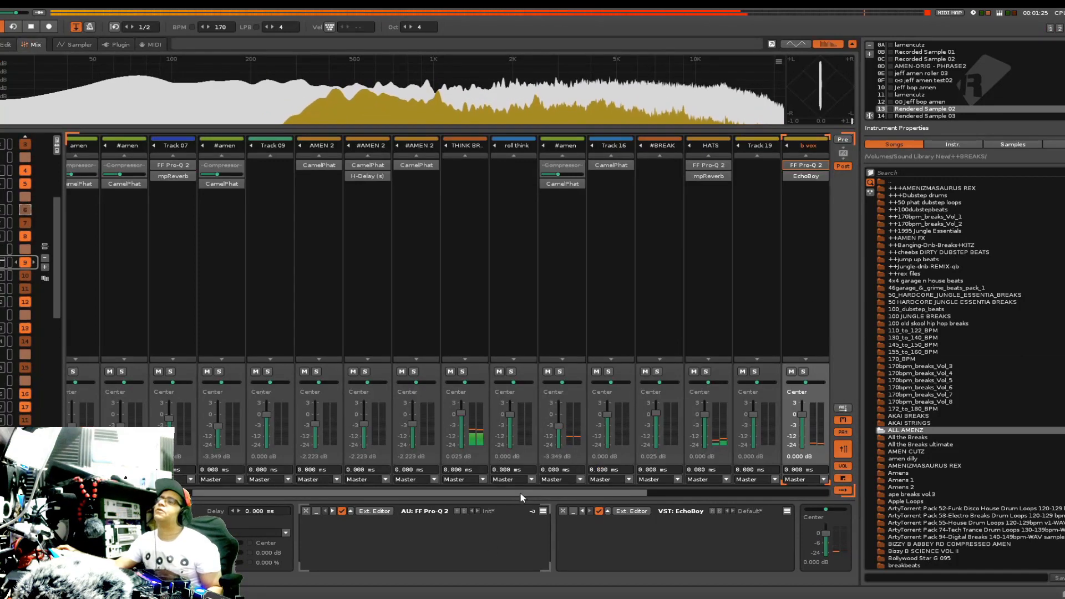
left_click_drag(520, 491, 745, 492)
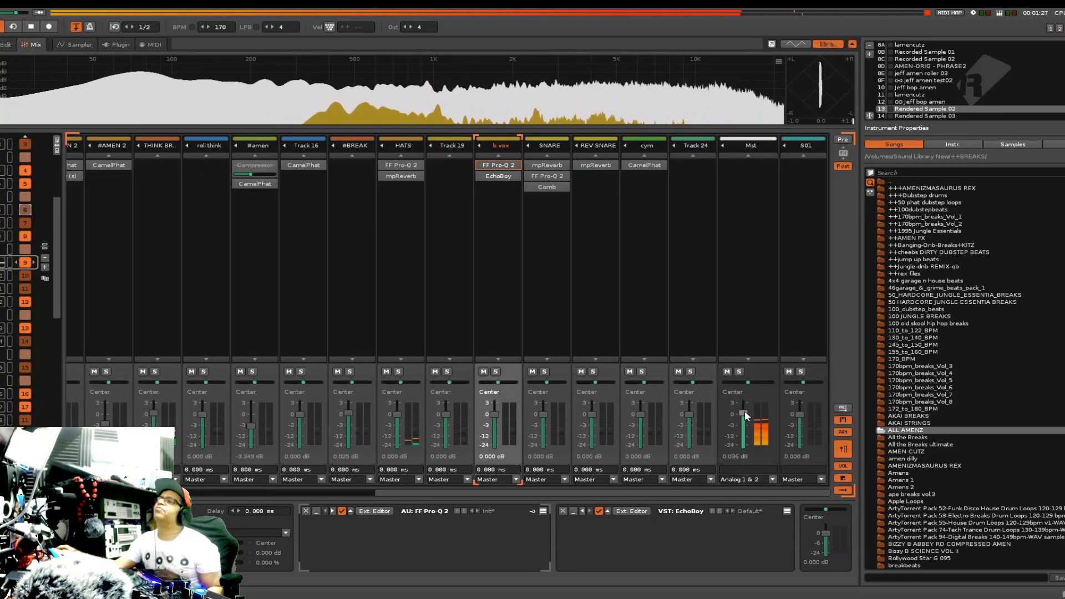
left_click(744, 328)
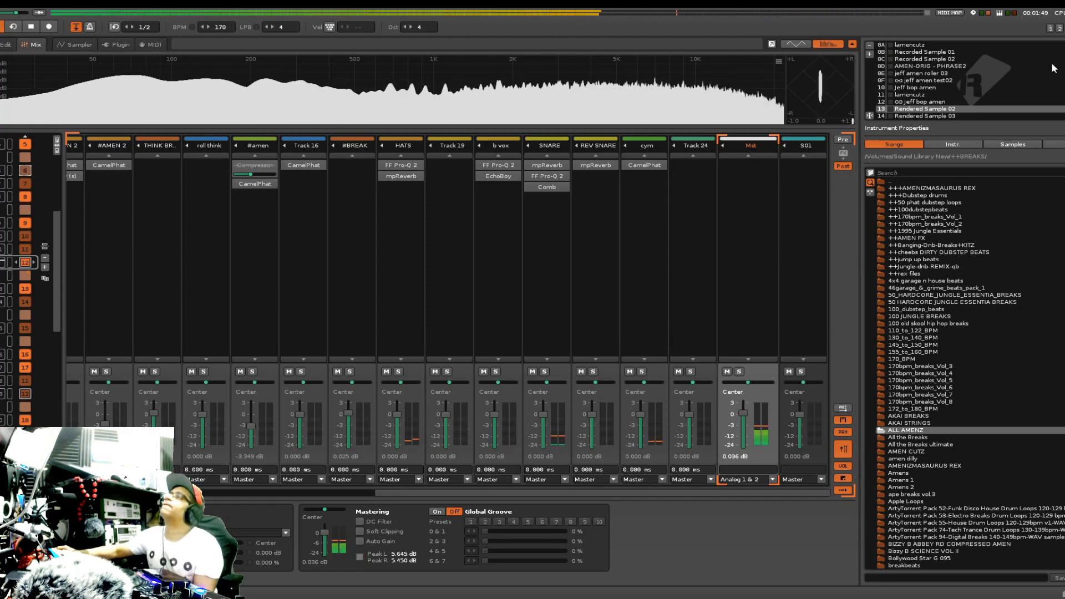
Return to the pattern editor with the pattern matrix shown and replay the song from pattern 12.
left_click(1050, 29)
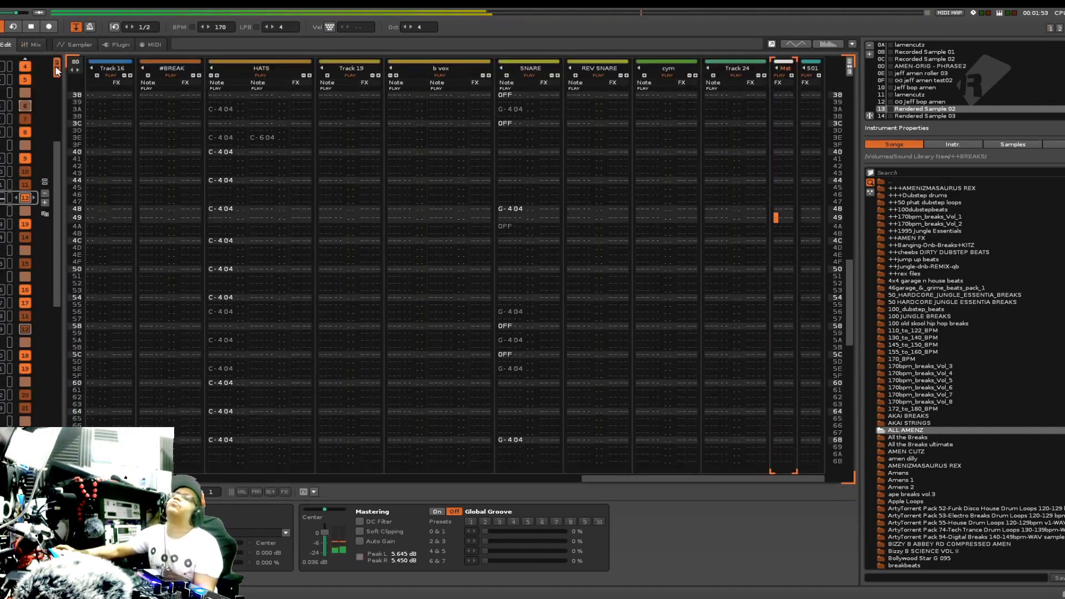
left_click(73, 68)
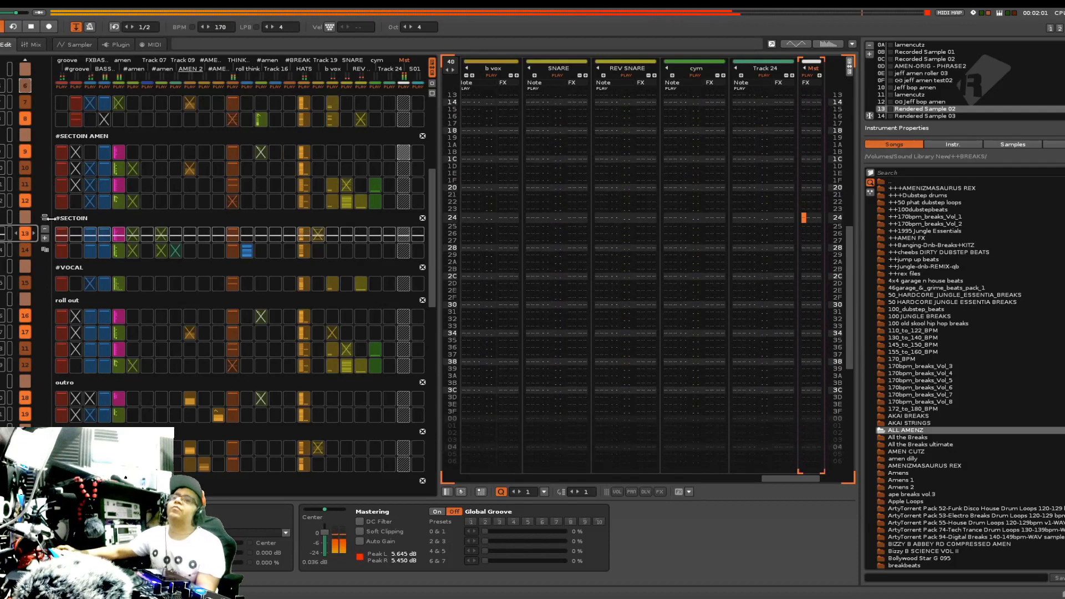
double_click(3, 202)
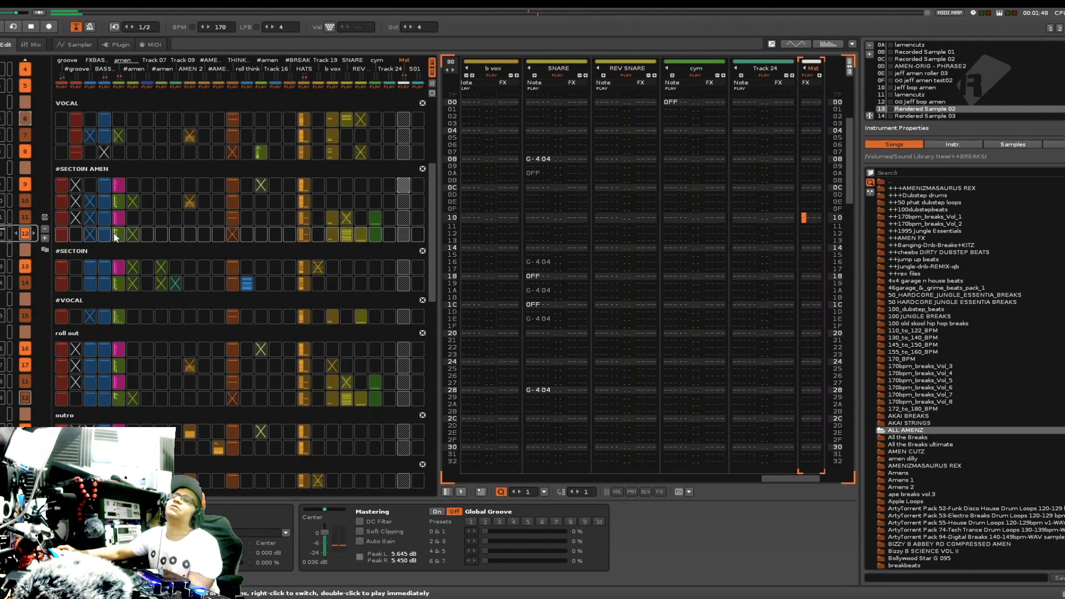
Pause playback, toggle the mute state of the bass loop slots in pattern 12, and resume playback.
left_click(105, 234)
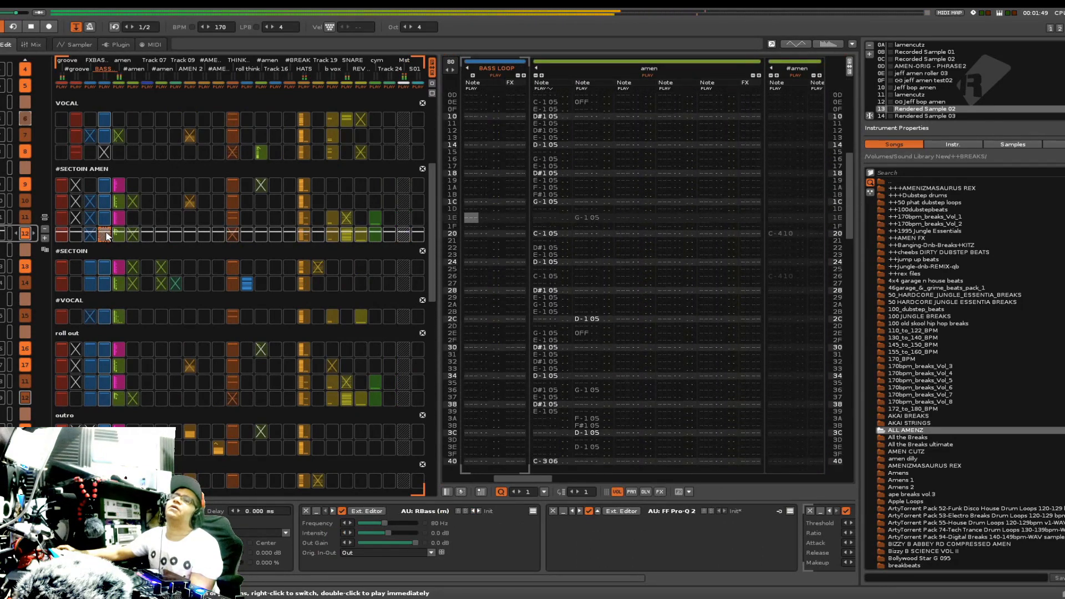
key("space")
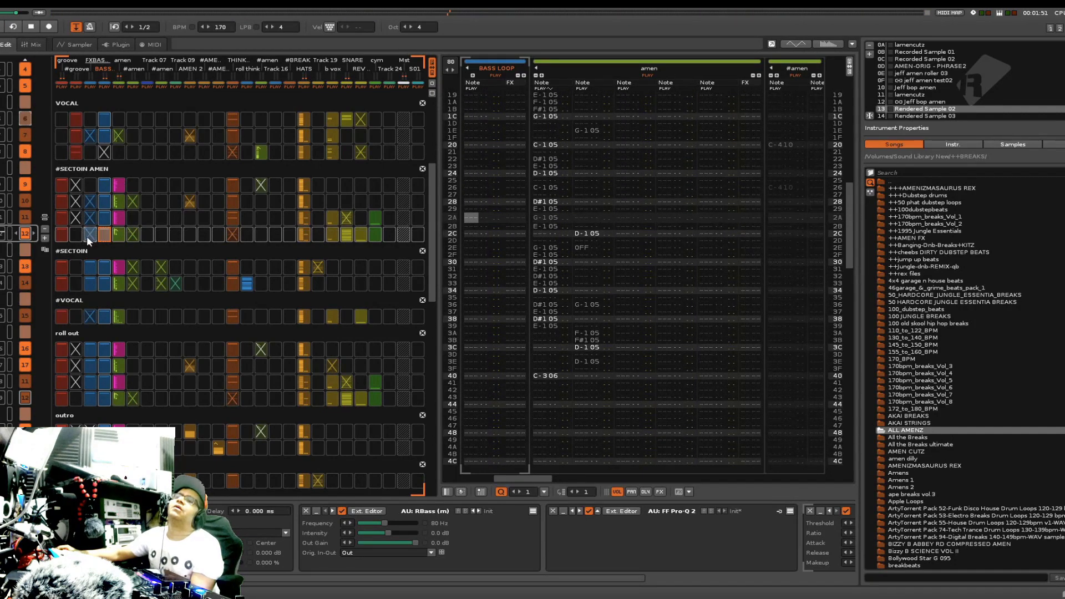
middle_click(88, 237)
middle_click(98, 236)
key("space")
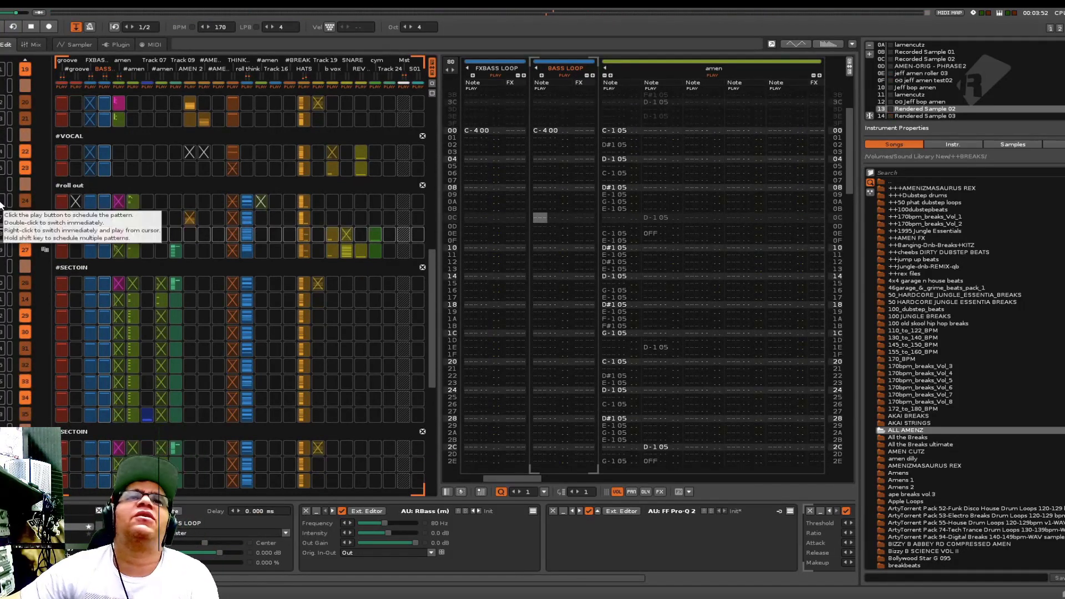
Replay the #roll out section from pattern 24, and review the Render To Disk settings without starting a render.
double_click(1, 204)
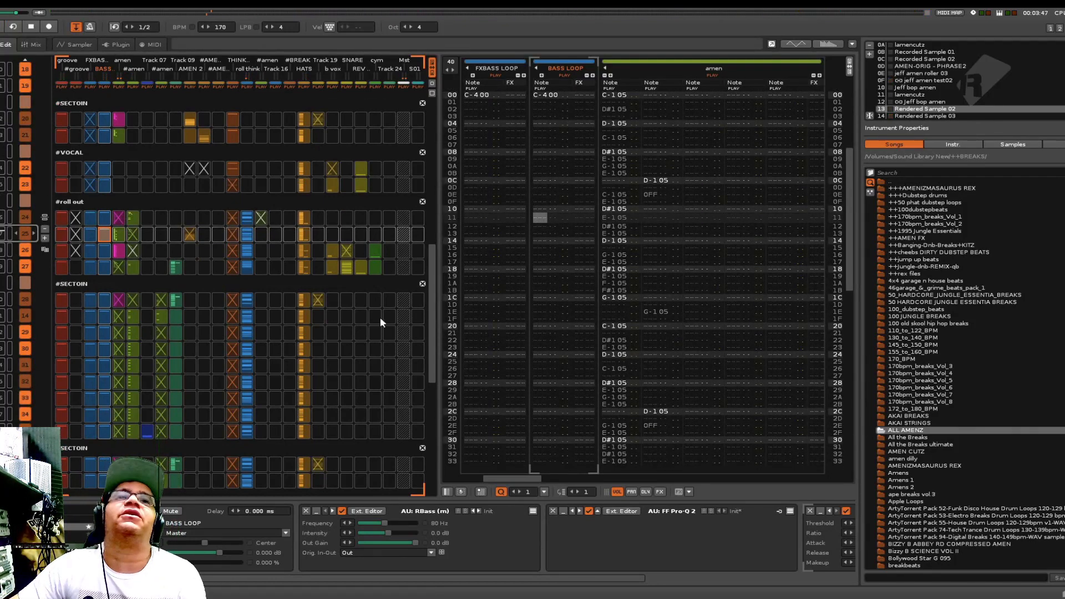
scroll(169, 185, "up", 20)
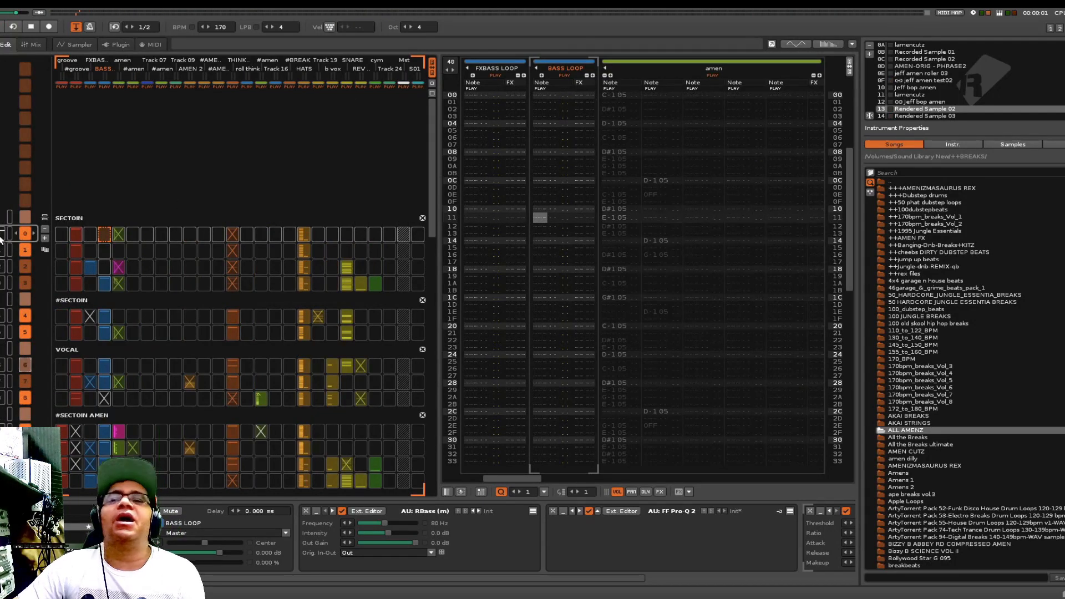
key("super+shift+r")
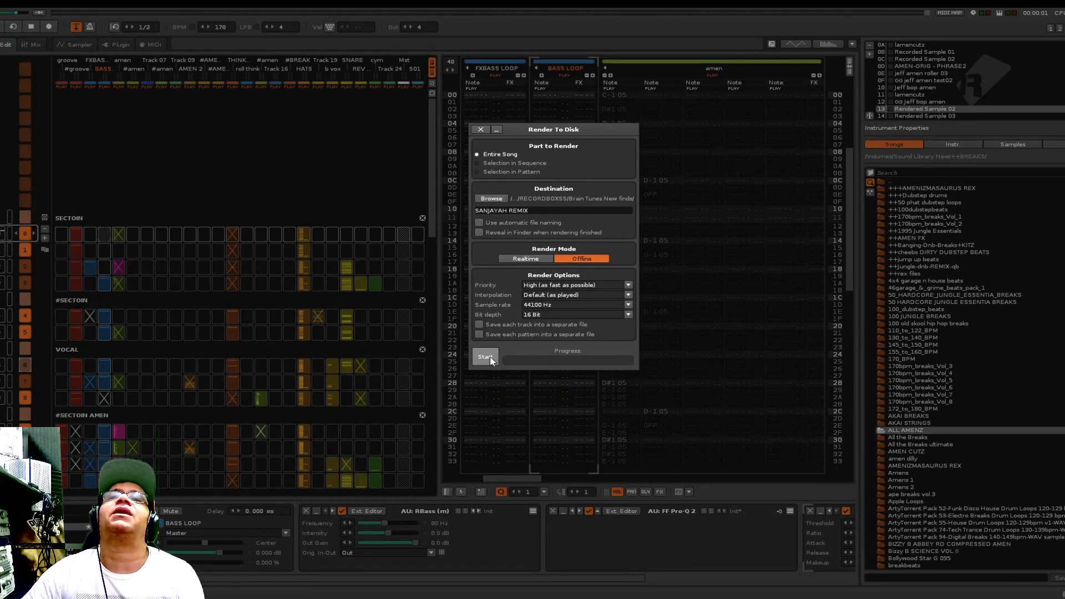
left_click(480, 130)
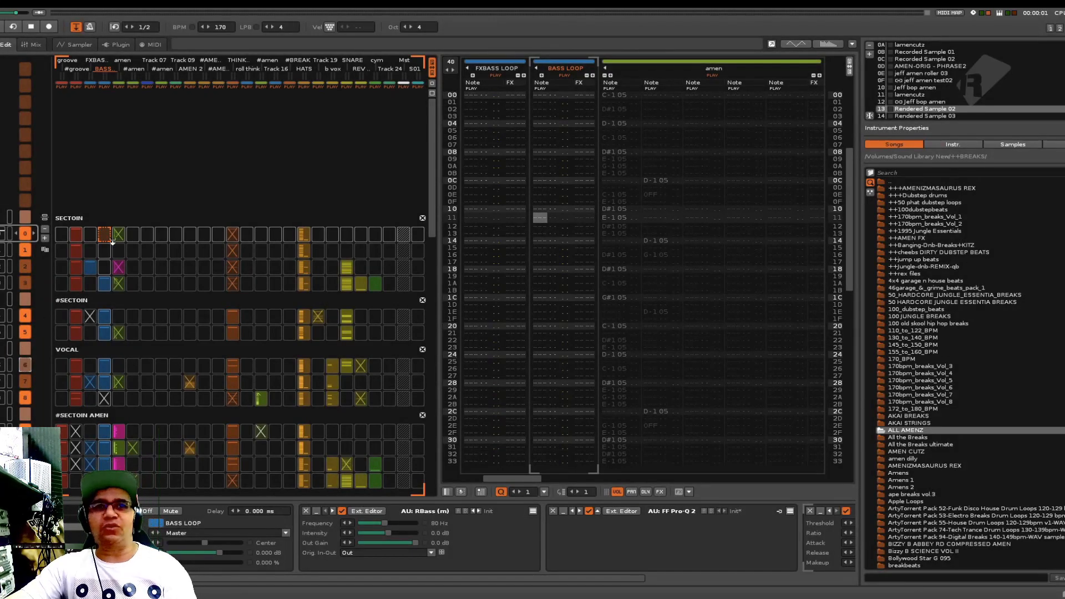
left_click(132, 236)
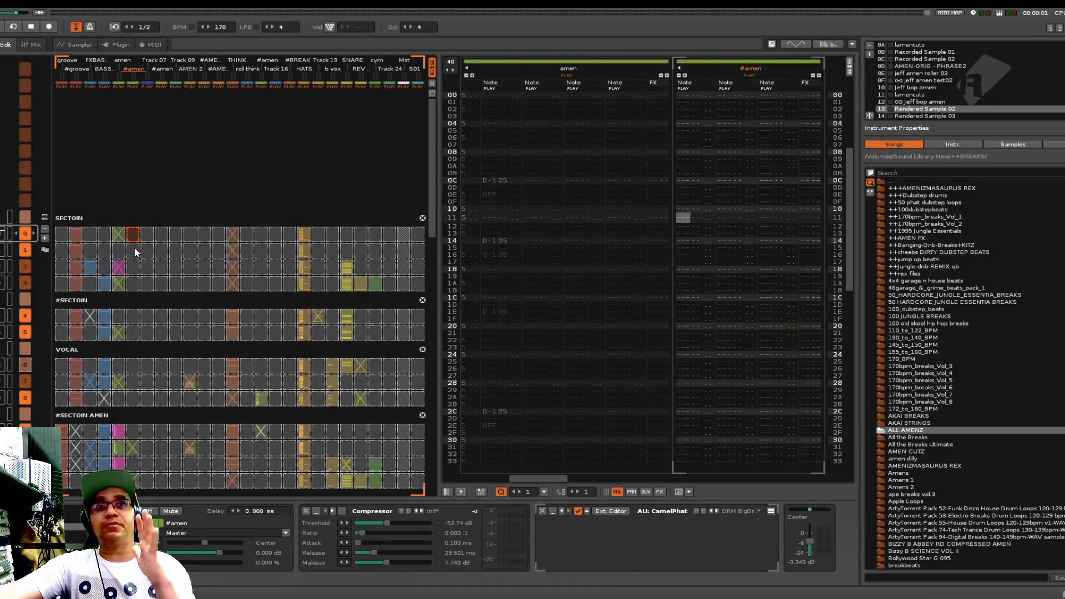
left_click(405, 66)
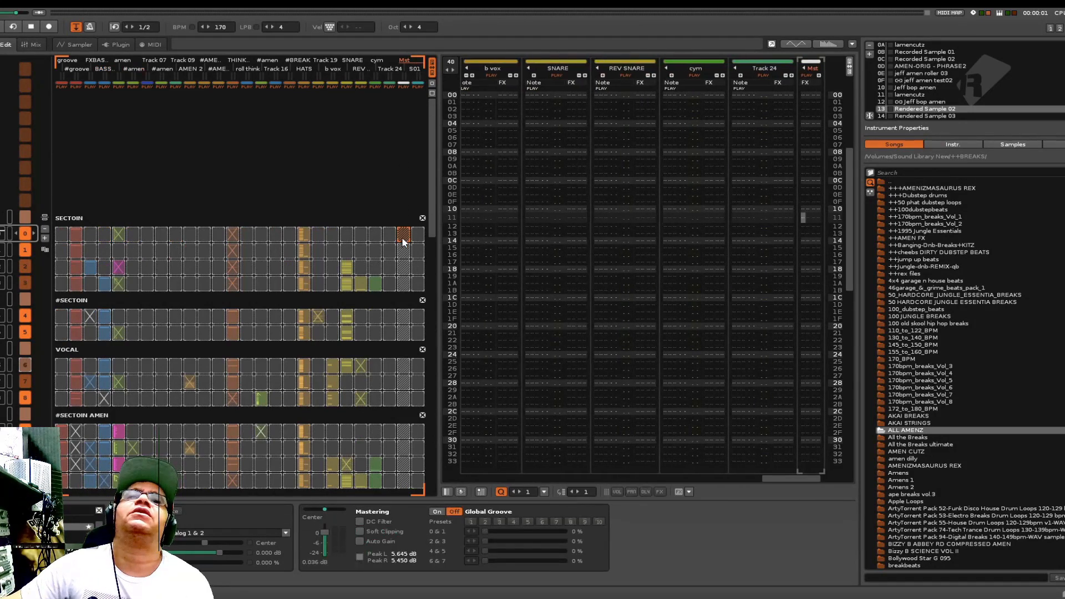
left_click(403, 239, "shift")
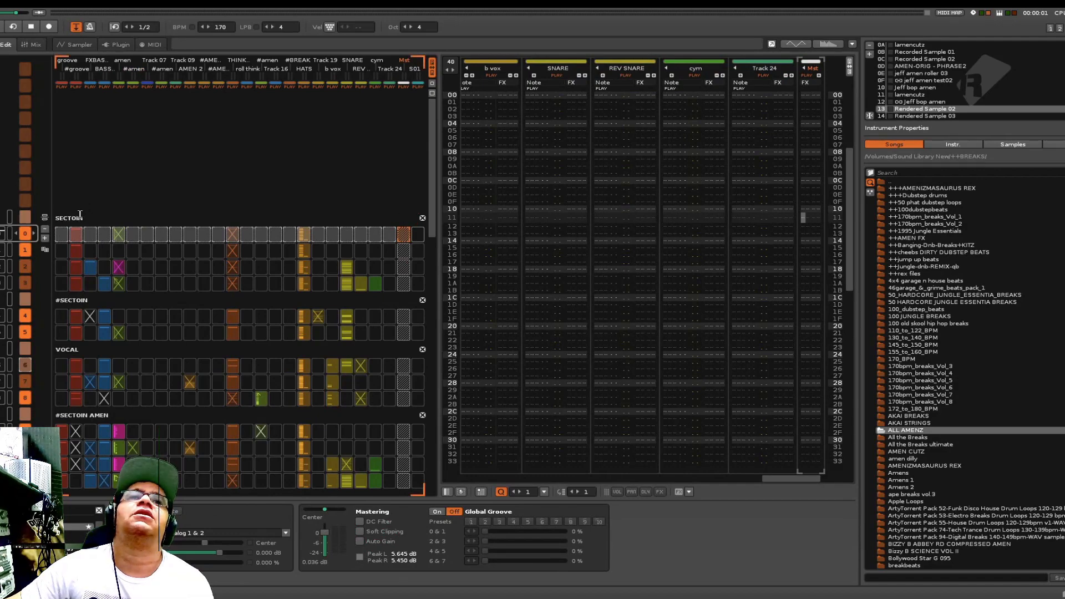
Select the track slots throughout the pattern matrix, from the groove slot of pattern 0 to the last pattern.
left_click(58, 233)
scroll(202, 306, "down", 20)
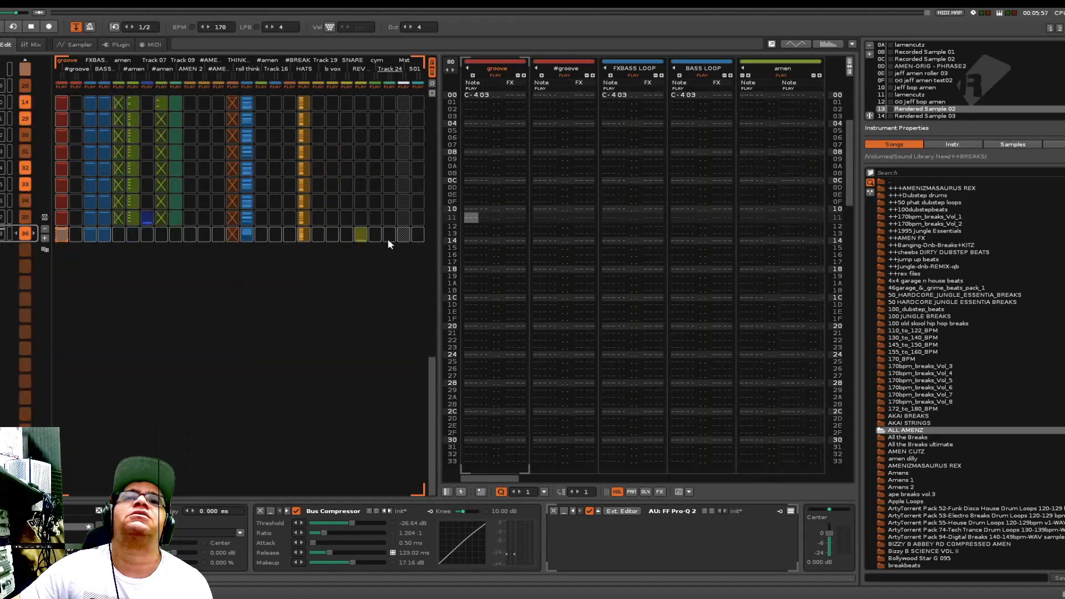
left_click(389, 240, "shift")
scroll(386, 225, "up", 20)
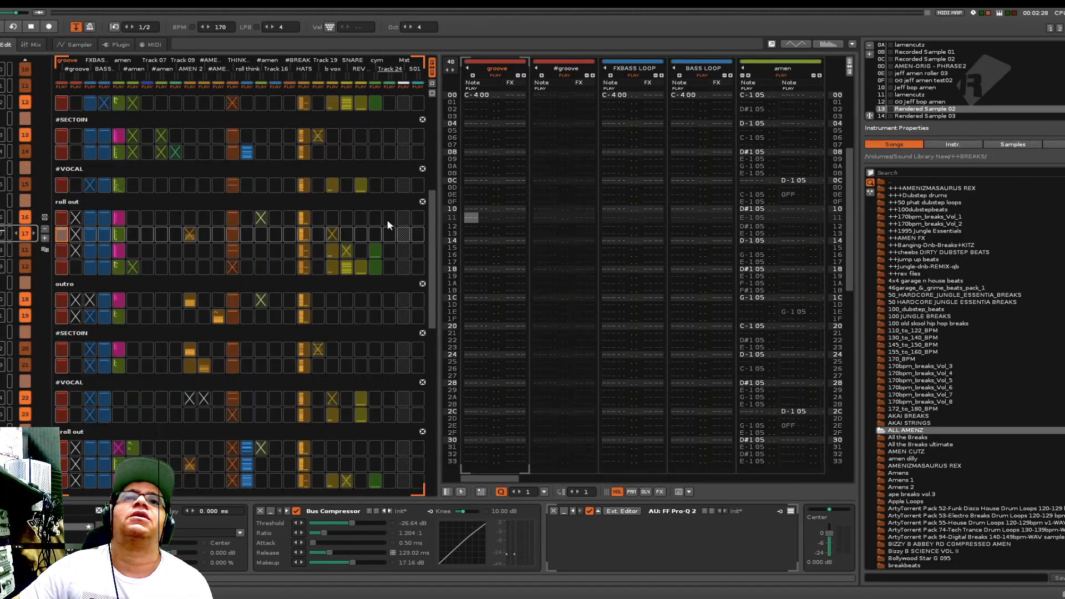
left_click(389, 220, "shift")
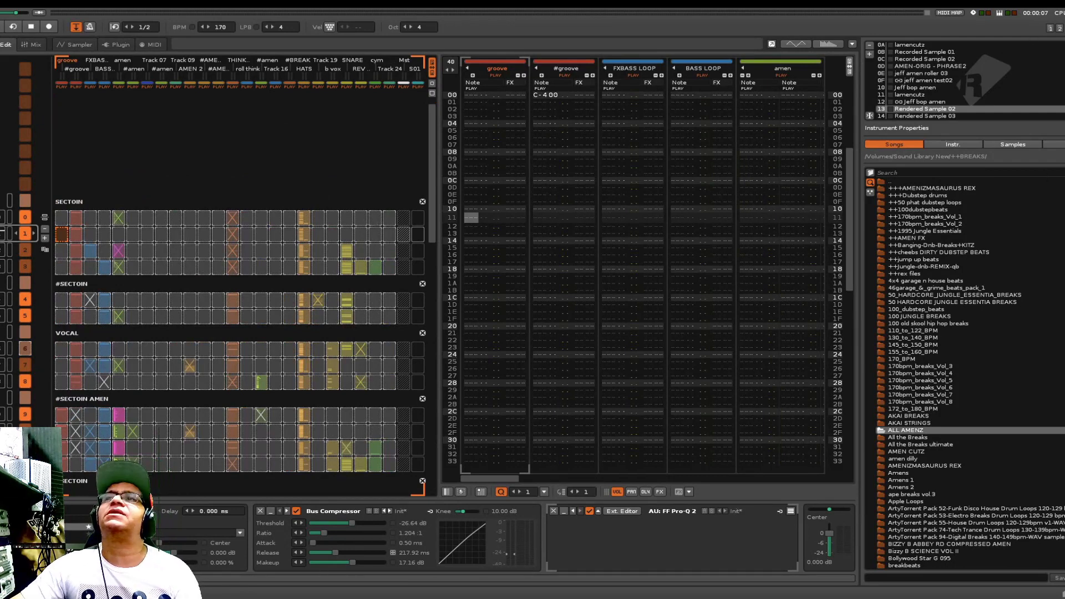
Play from pattern 13 with the mixer shown and lower all track volumes together, bringing the groove track to -0.766 dB.
key("F3")
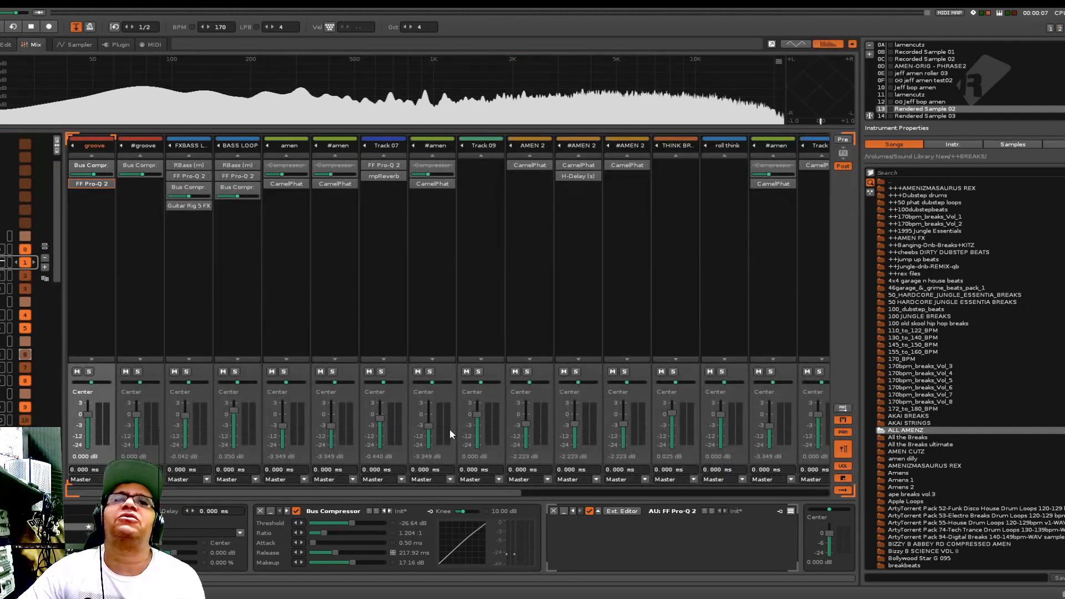
key("space")
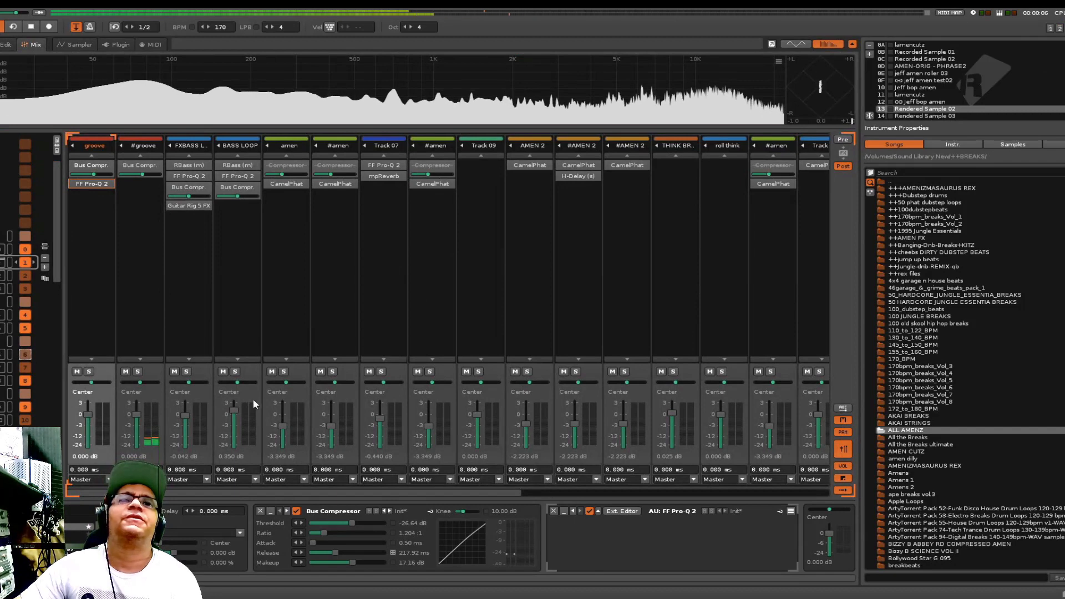
scroll(17, 391, "down", 8)
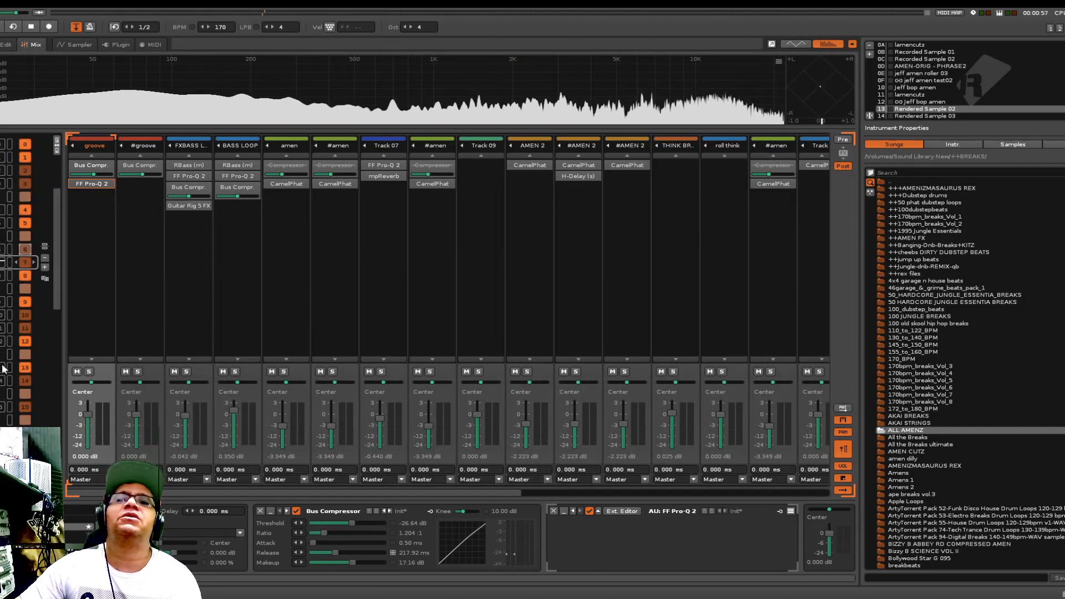
double_click(2, 369)
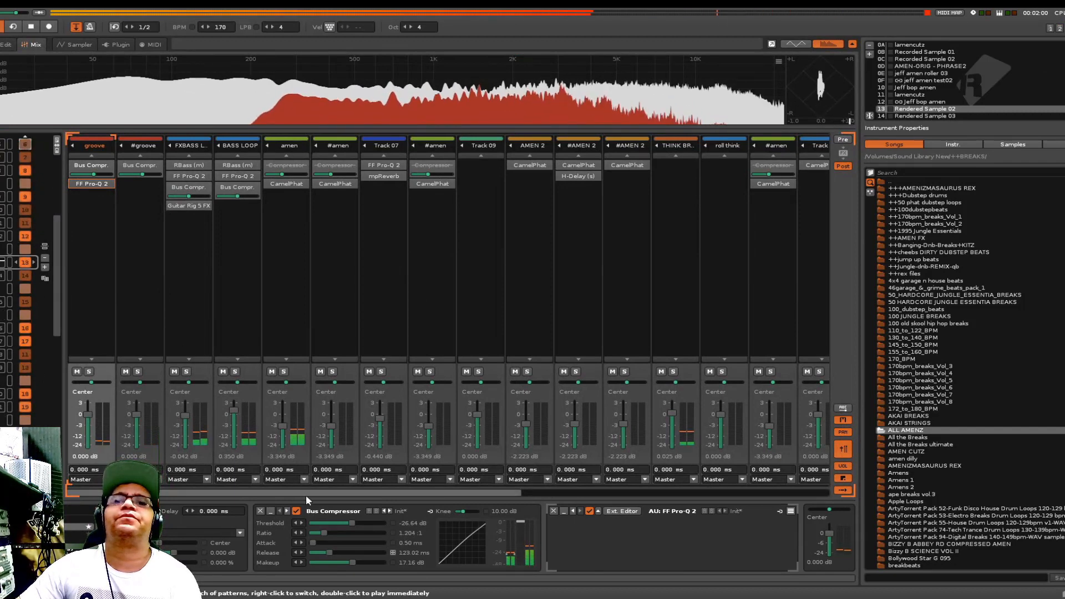
left_click_drag(307, 493, 943, 548)
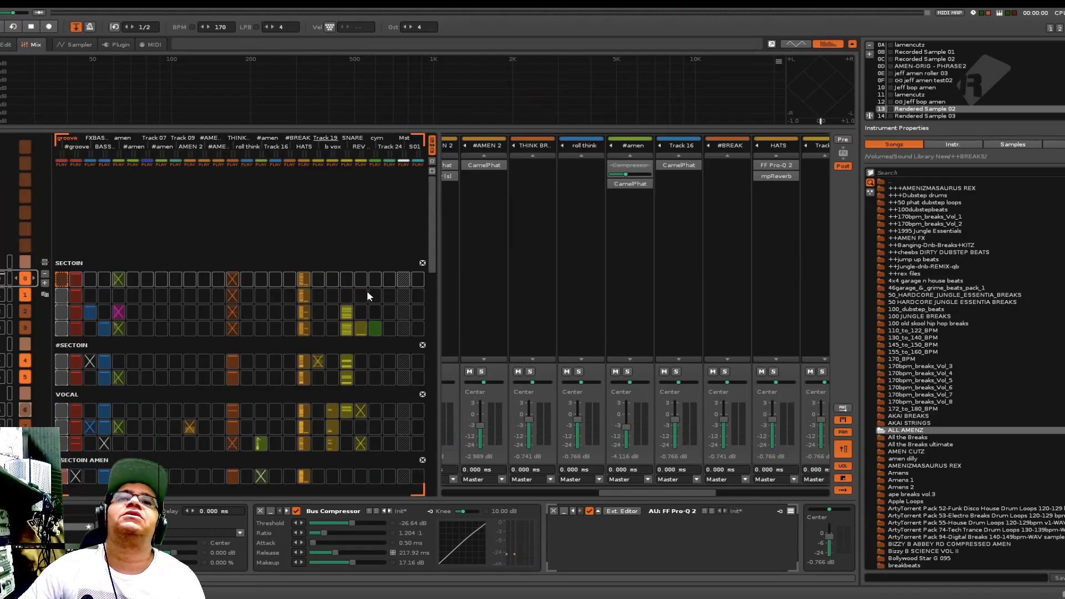
Select every slot in the pattern matrix beside the mixer and start playback.
key("super+a")
key("space")
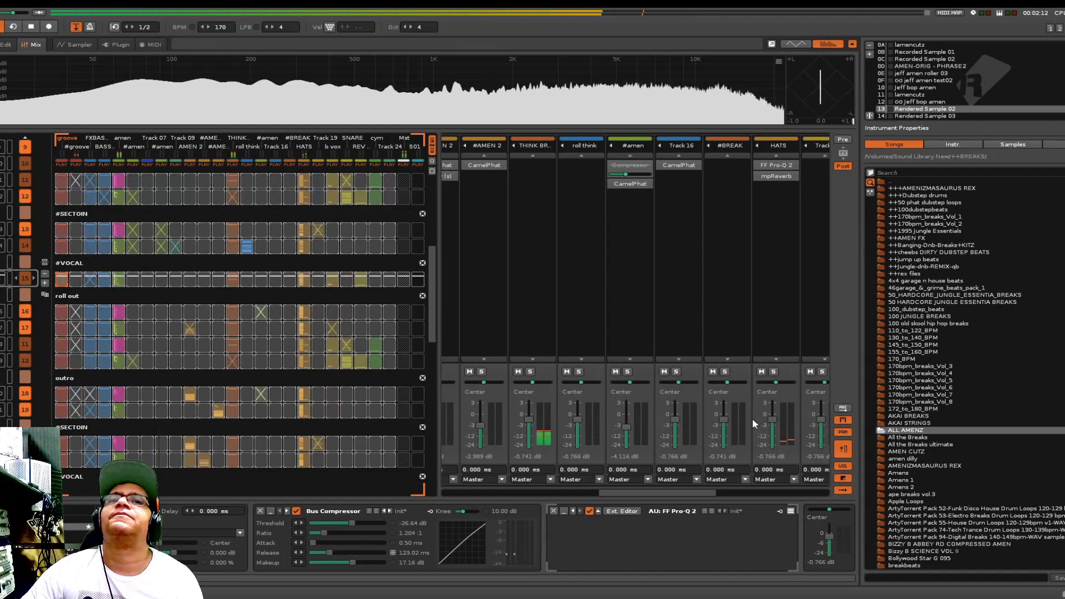
Lower all track volumes together, bringing the #amen track to -8.744 dB, and clear the pattern matrix selection by choosing a SNARE slot.
left_click_drag(626, 427, 626, 427)
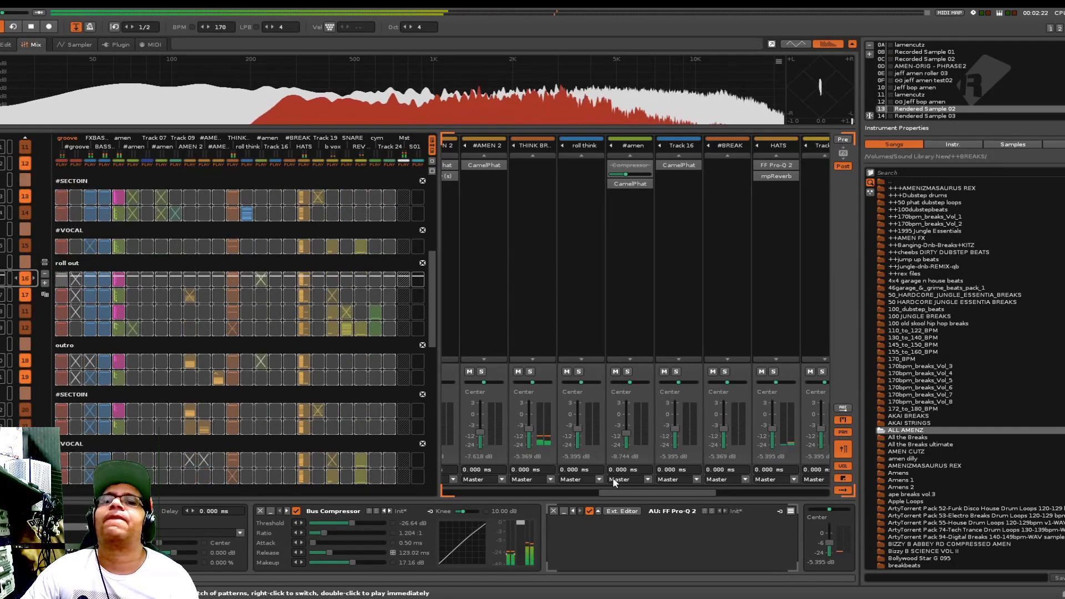
scroll(654, 491, "right", 5)
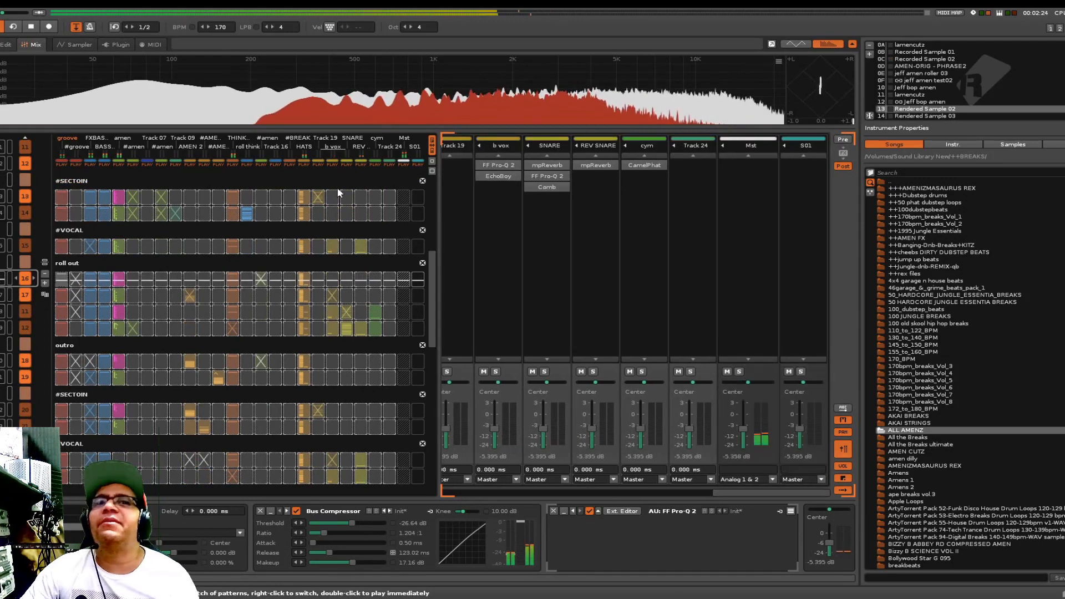
left_click(546, 187)
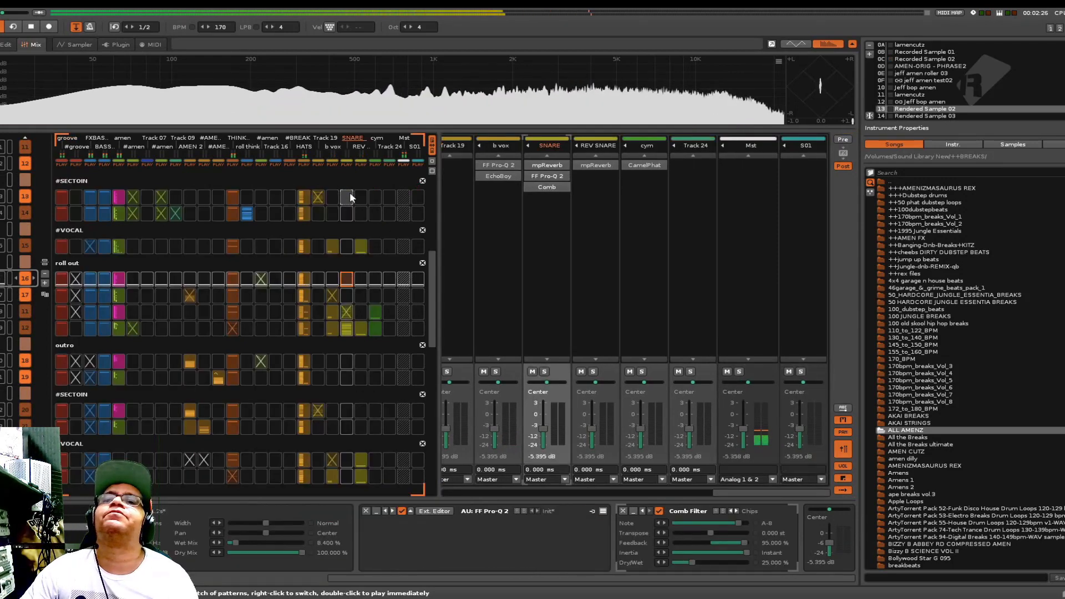
Set the master track back to 0.000 dB and open its SPAN analyzer to check the output level and metering options.
left_click(748, 315)
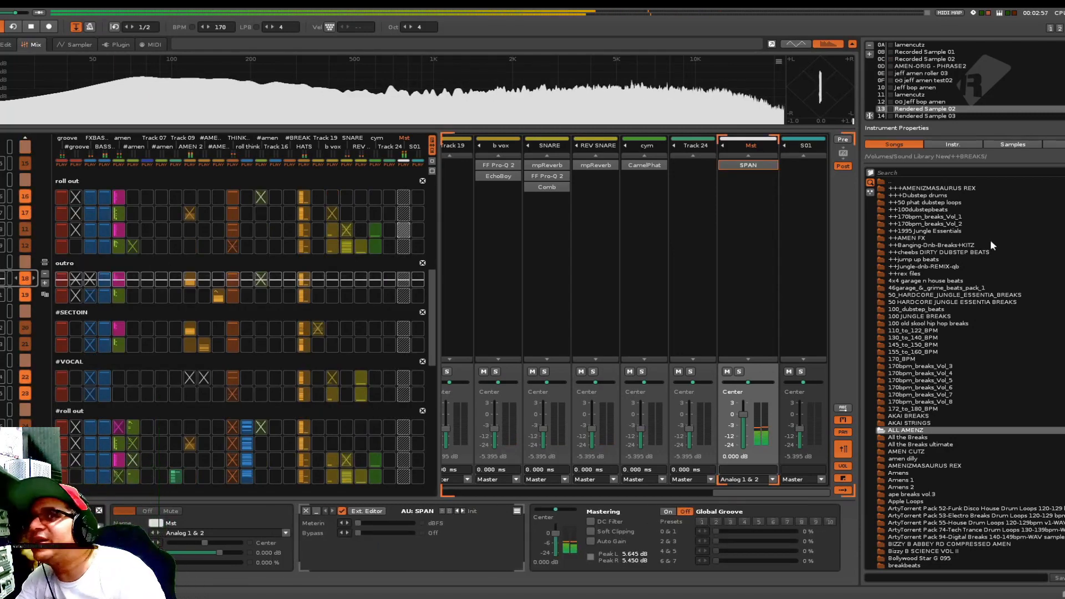
double_click(740, 165)
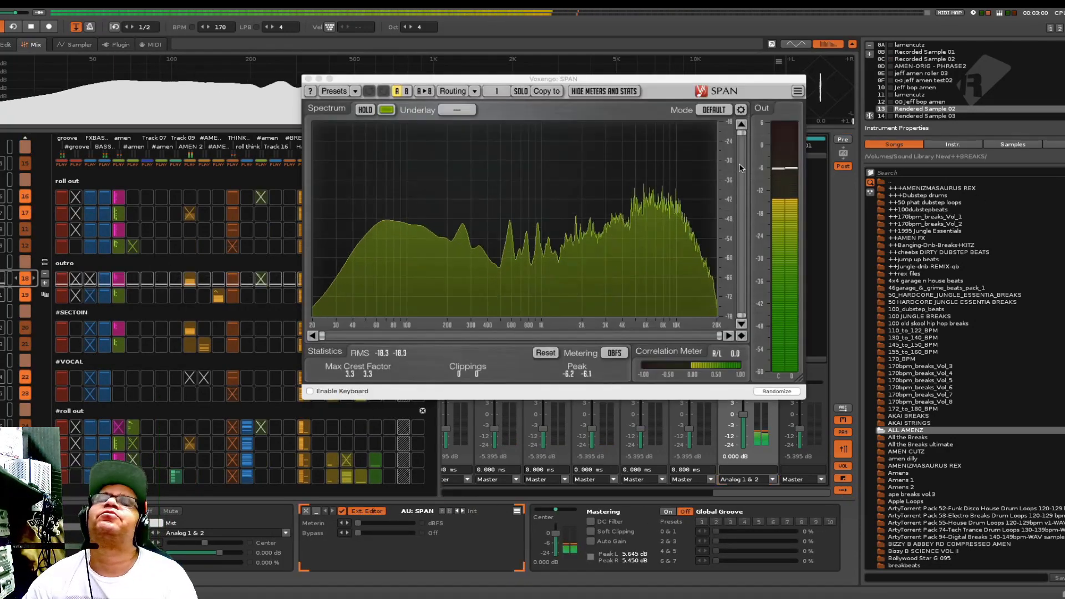
left_click(613, 353)
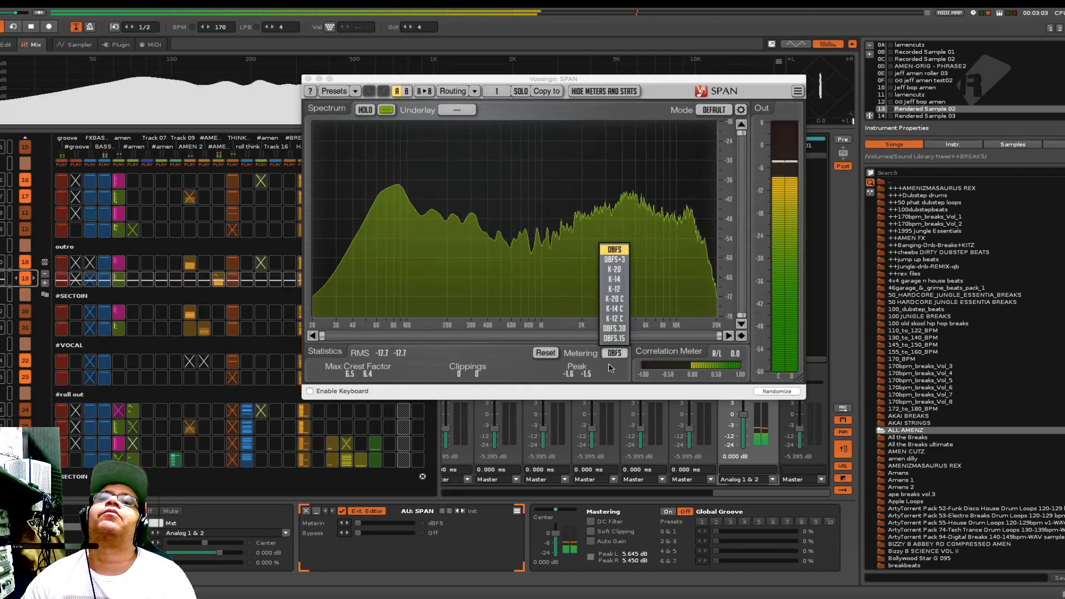
Set the SPAN spectrum analyzer's block size to 4096 and close the Spectrum Mode Editor.
left_click(740, 110)
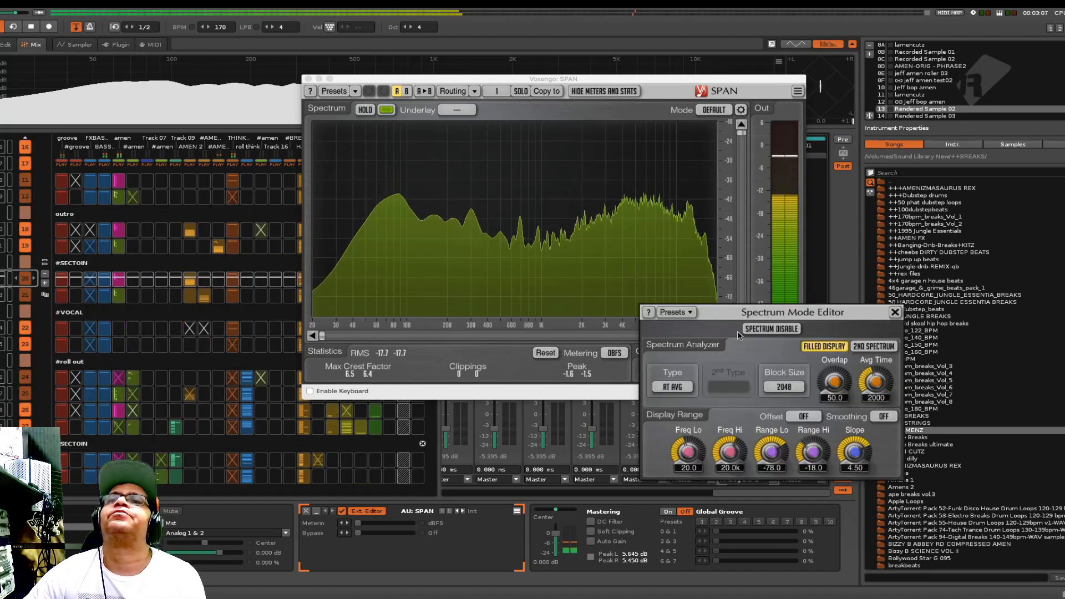
left_click(894, 312)
left_click(739, 110)
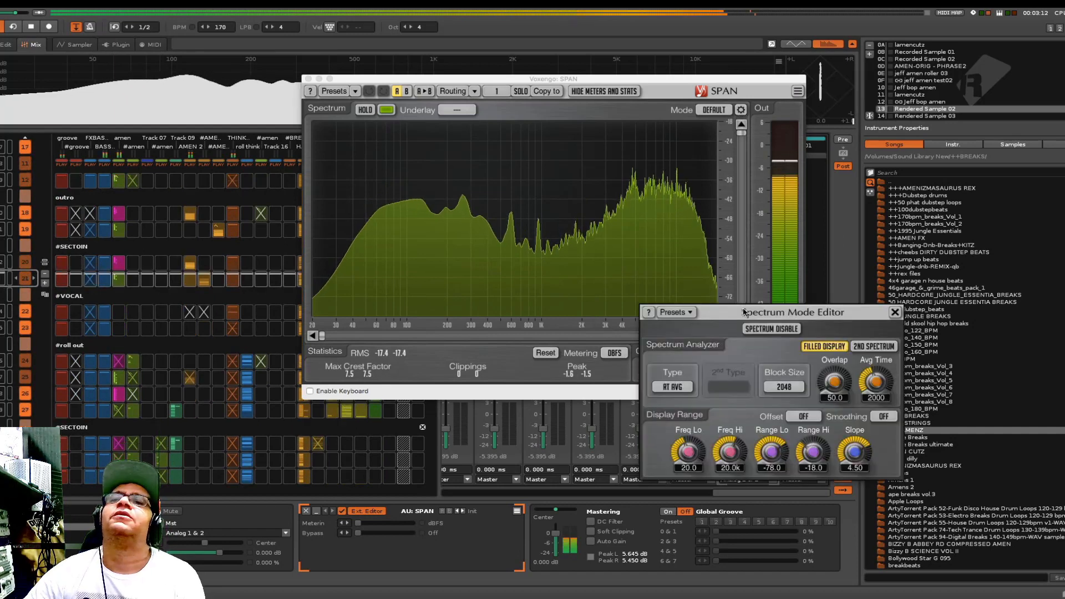
left_click(783, 387)
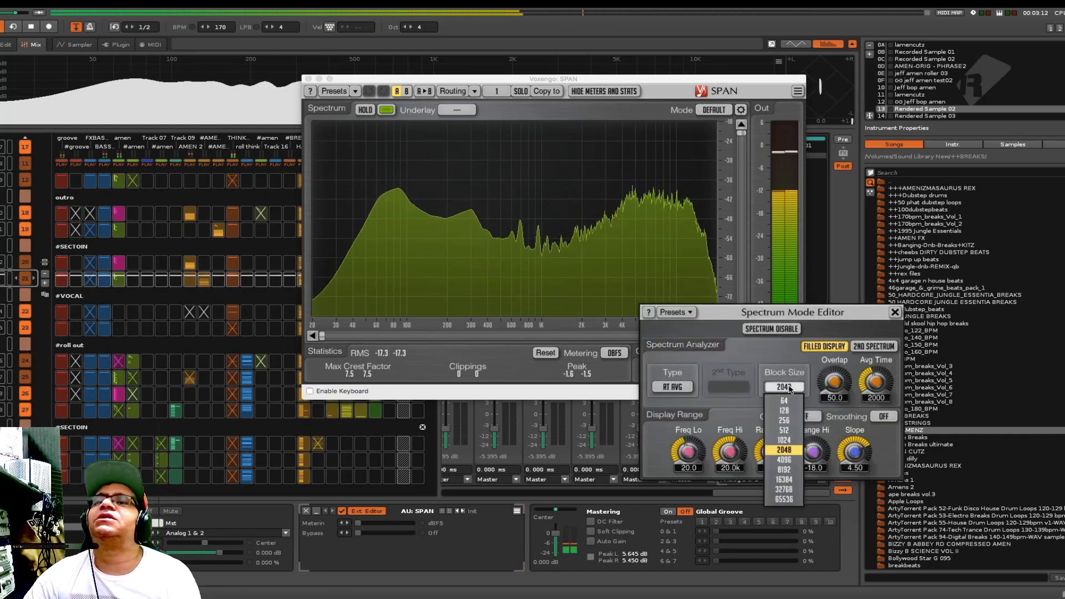
left_click(783, 460)
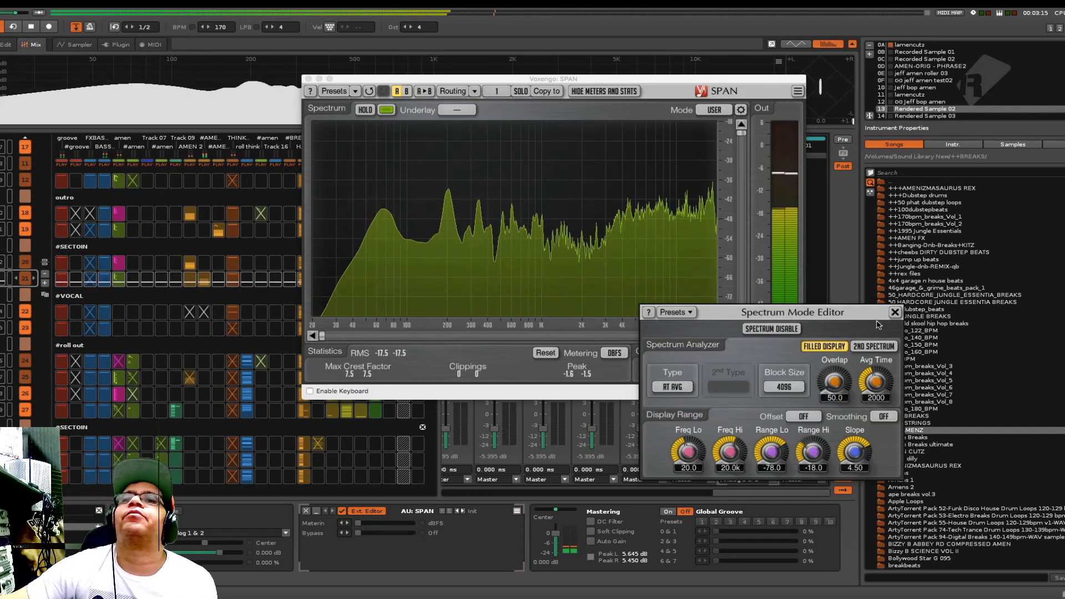
left_click(895, 312)
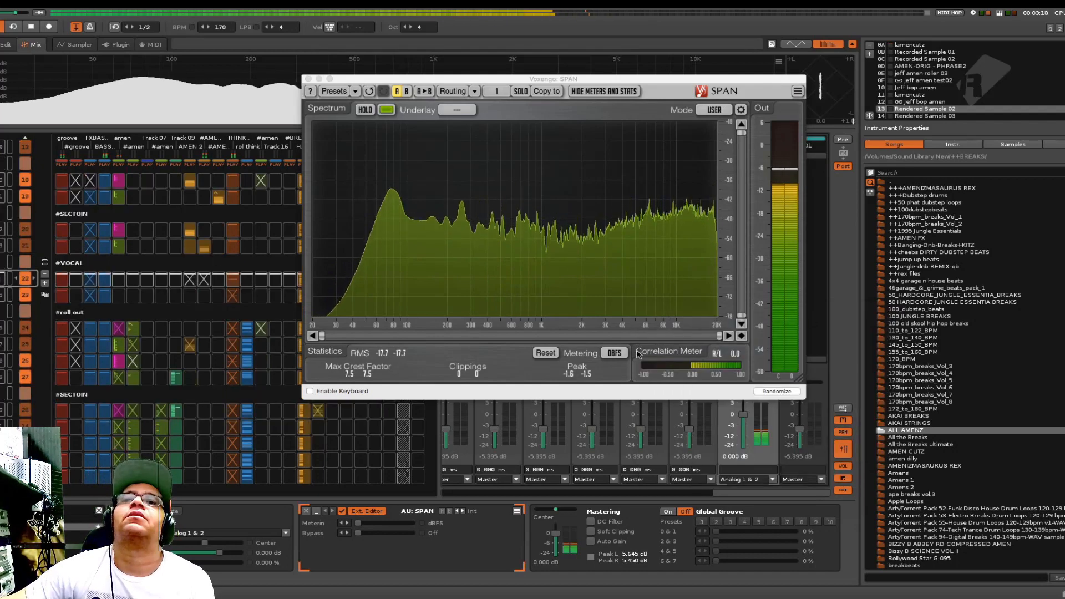
Review SPAN's metering options without changing them, examine the low-frequency peak in the spectrum, and close the analyzer.
left_click(614, 355)
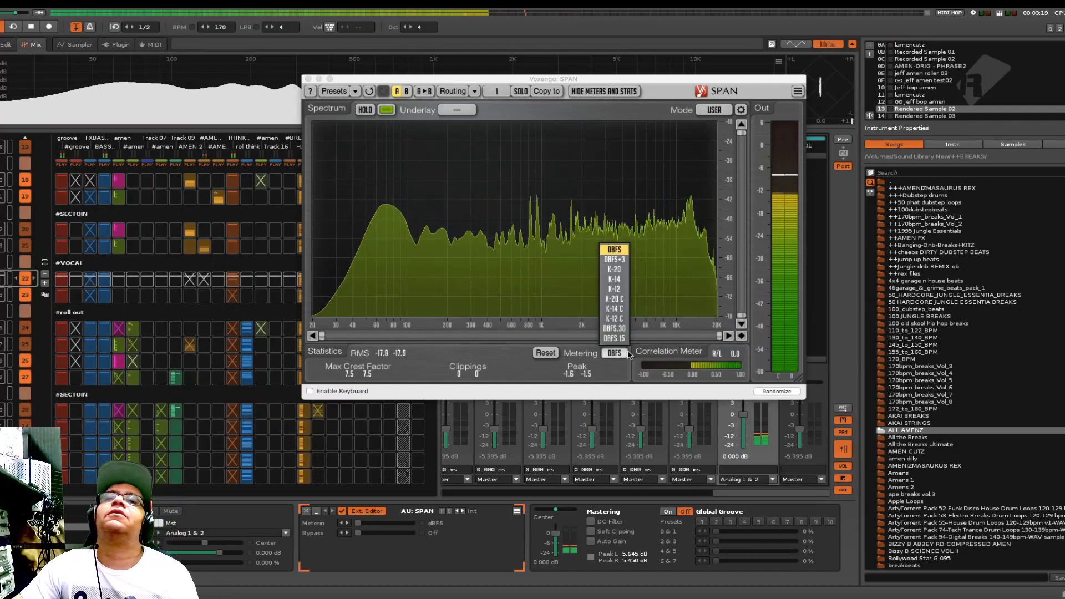
left_click(618, 380)
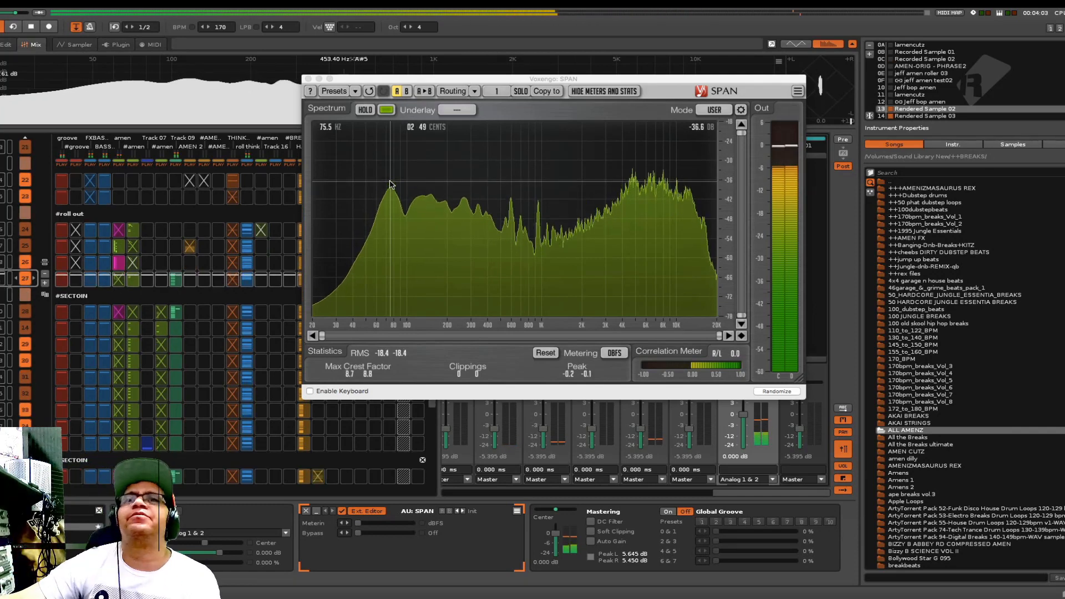
left_click(309, 79)
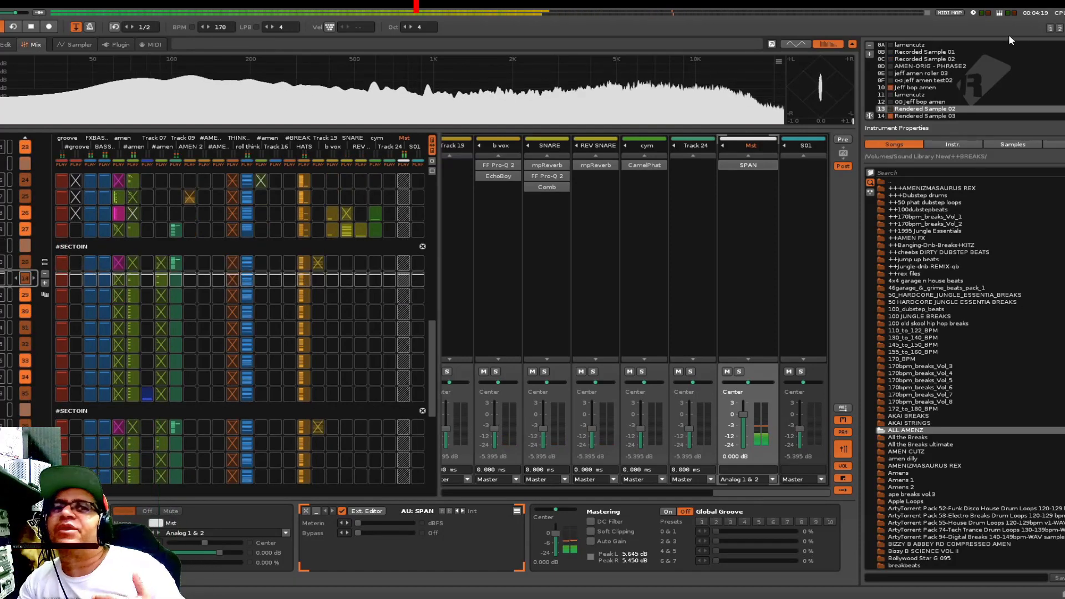
Stop playback and start an offline Render To Disk of the entire song at 44100 Hz and 16 Bit with high priority.
left_click(1050, 28)
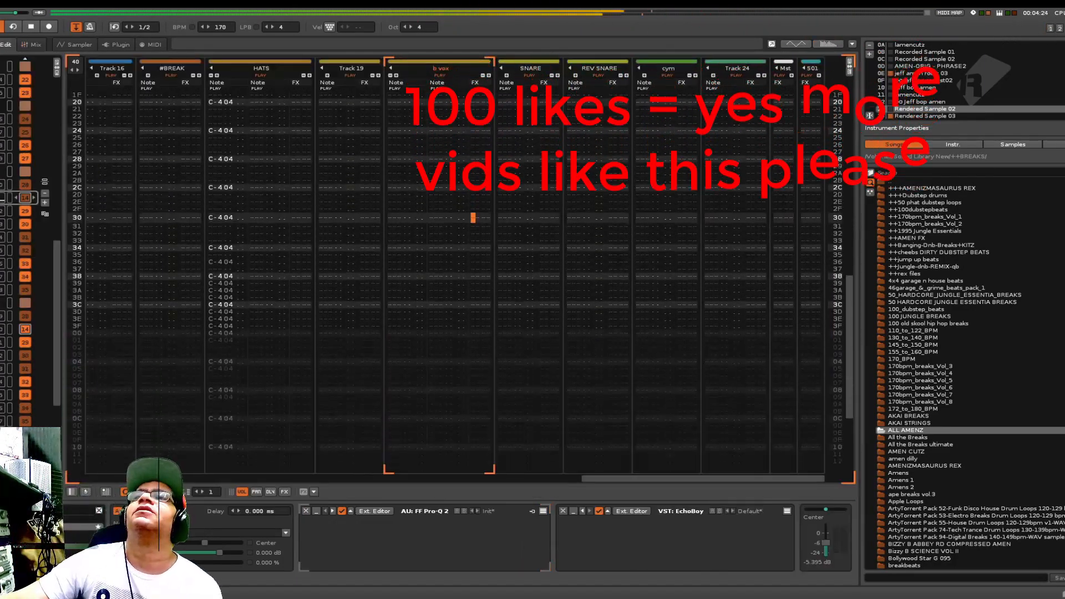
left_click(1059, 28)
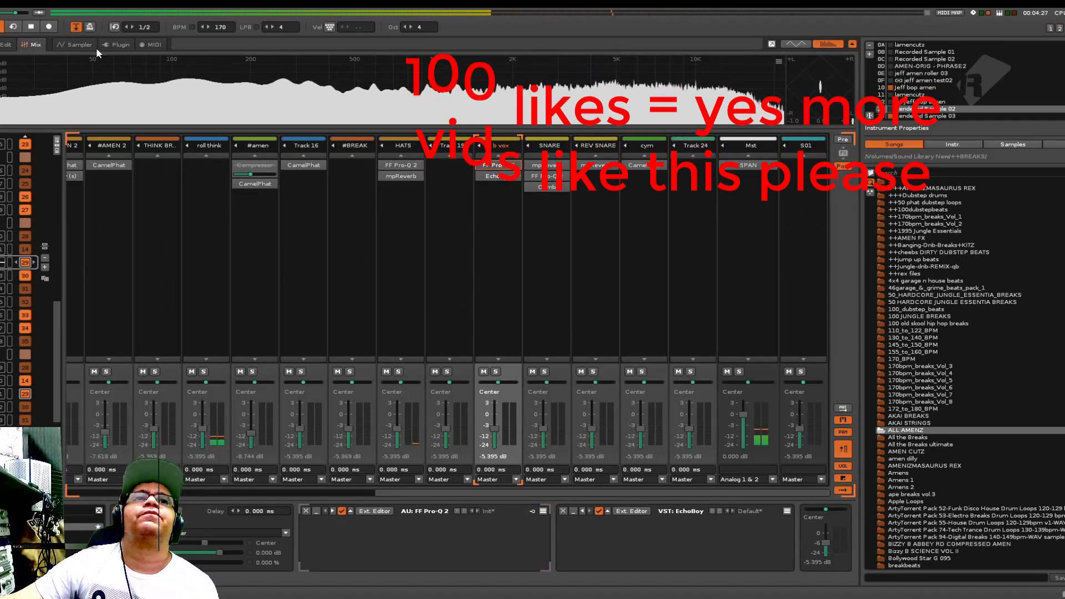
left_click(31, 26)
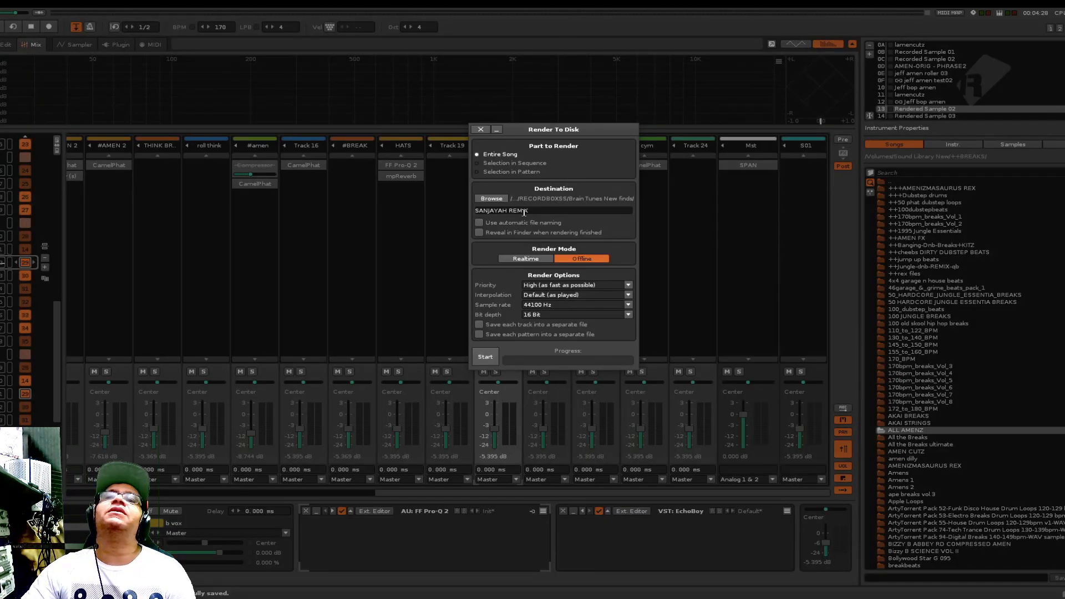
left_click(488, 356)
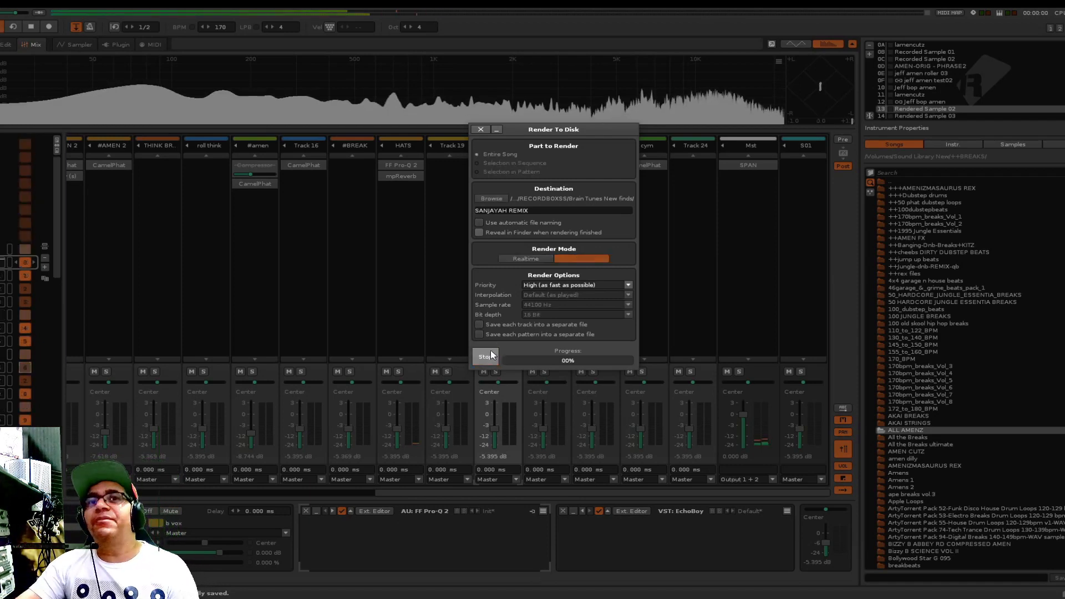